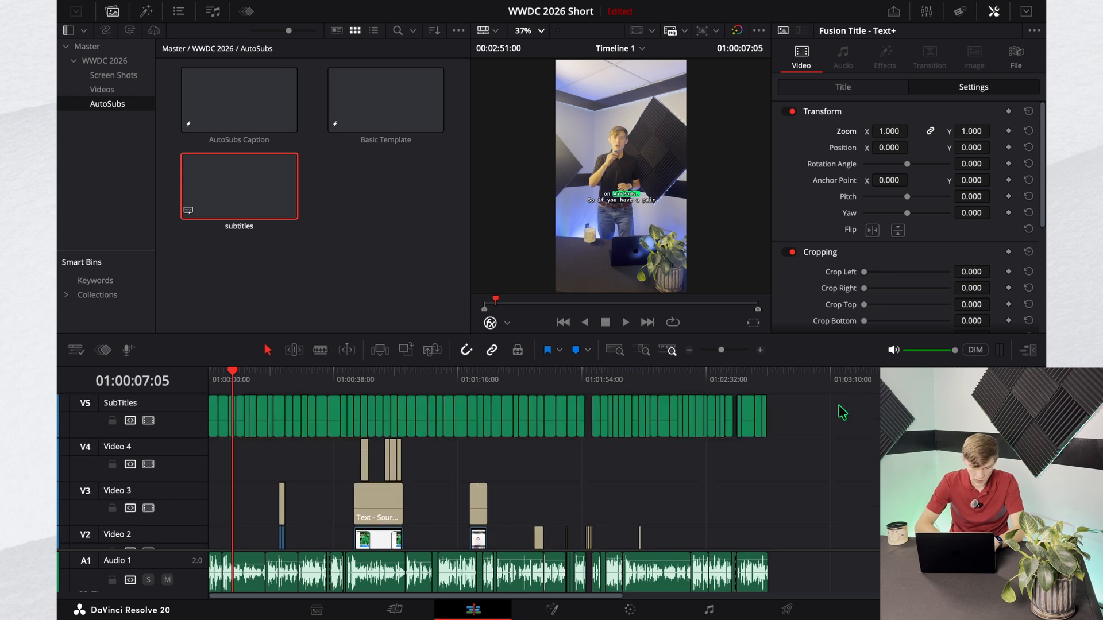
Step: Delete all caption clips from the SubTitles track and add a new video track above Video 4
{"action": "left_click_drag", "start_coordinate": [829, 417], "coordinate": [187, 411]}
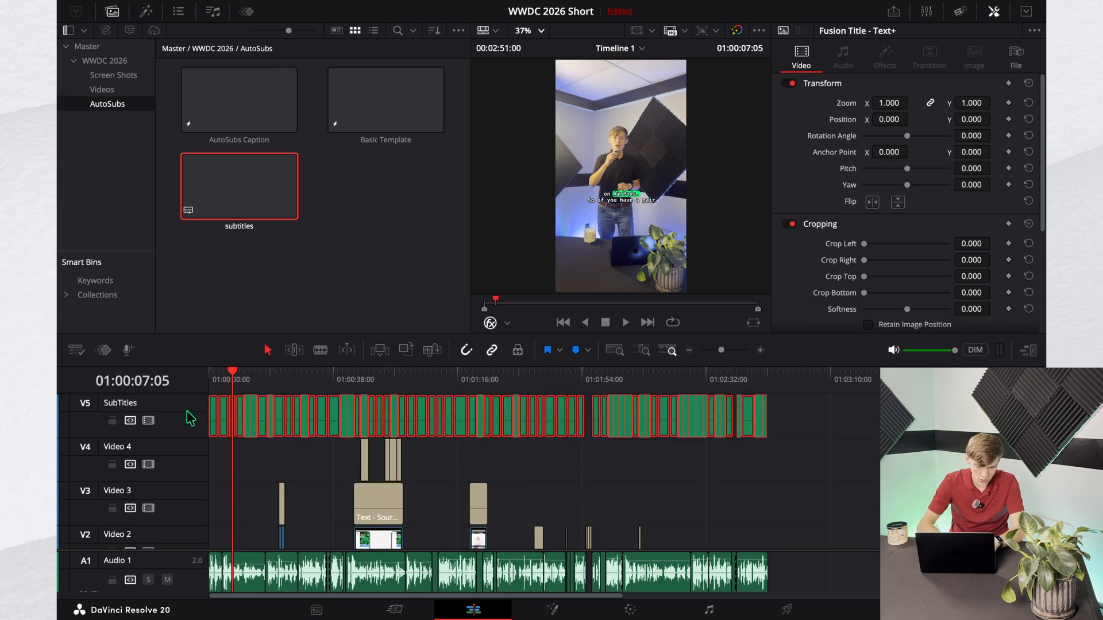
{"action": "key", "text": "BackSpace"}
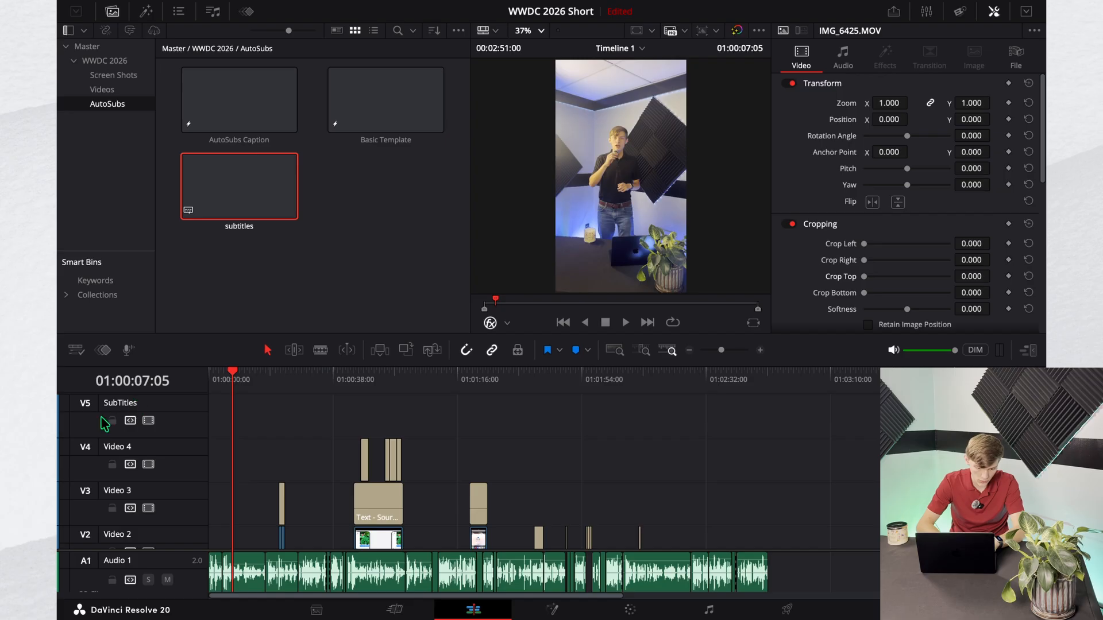
{"action": "right_click", "coordinate": [153, 448]}
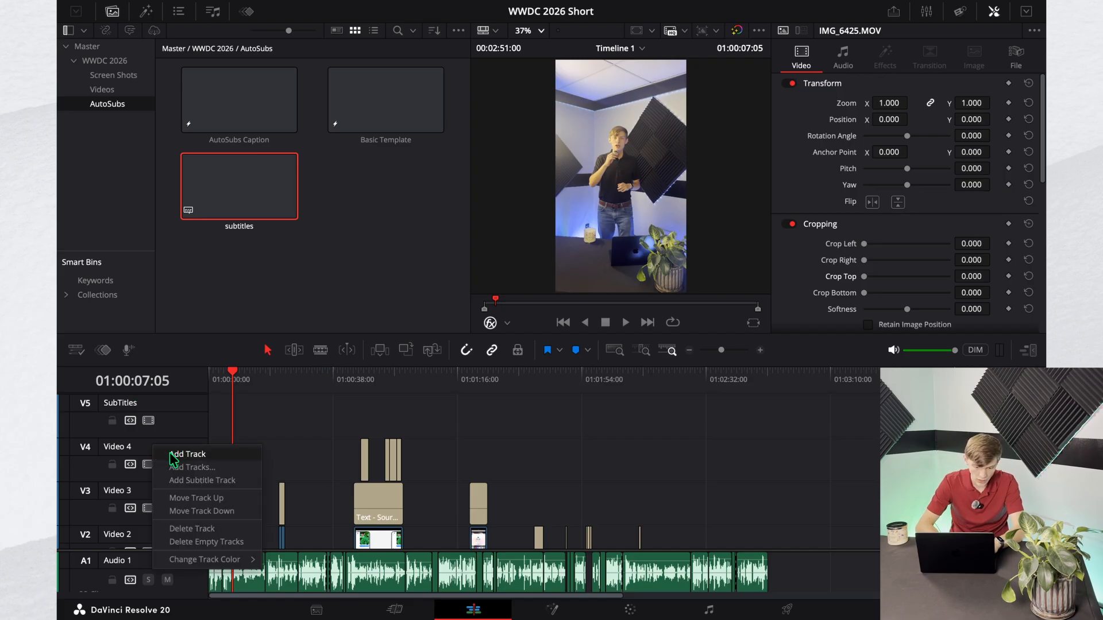
{"action": "left_click", "coordinate": [188, 454]}
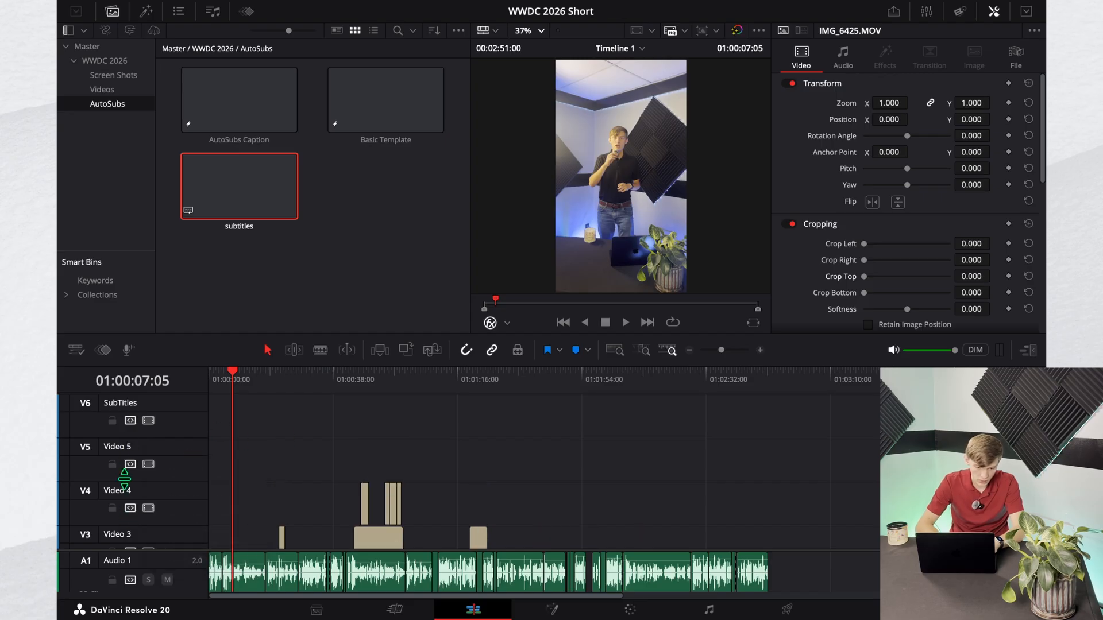
Step: Open the name of the SubTitles track for editing
{"action": "scroll", "coordinate": [145, 442], "scroll_direction": "down", "scroll_amount": 2}
{"action": "scroll", "coordinate": [145, 442], "scroll_direction": "up", "scroll_amount": 2}
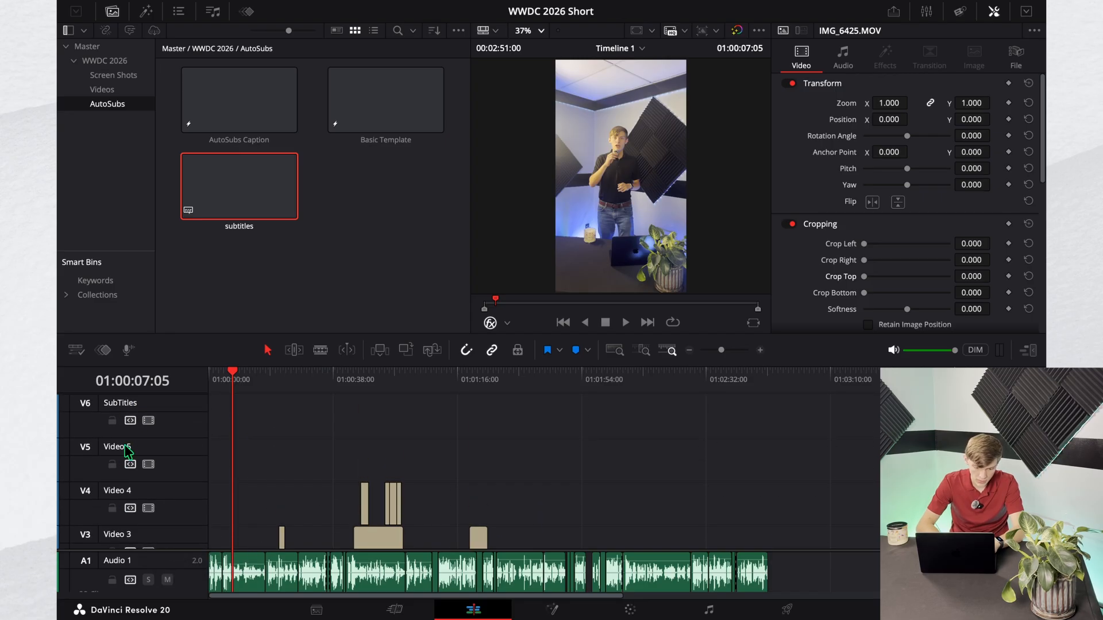
{"action": "double_click", "coordinate": [146, 403]}
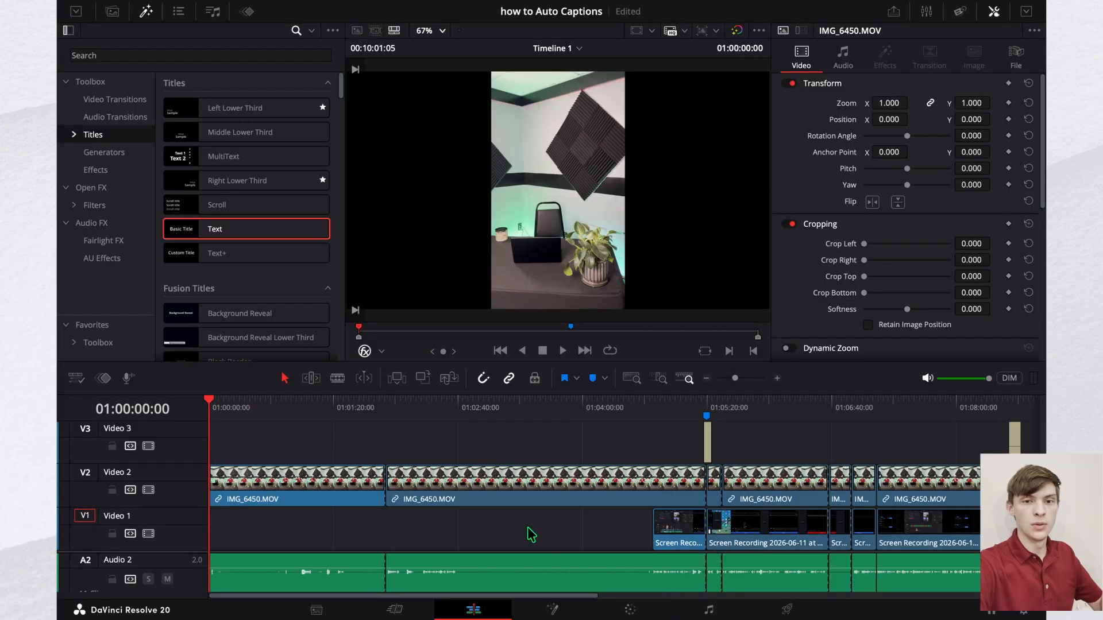
Step: Mark the timeline range of the how to Auto Captions project with an in point at 01:01:01:08 and an out point at 01:04:11:18
{"action": "left_click_drag", "start_coordinate": [210, 402], "coordinate": [306, 422]}
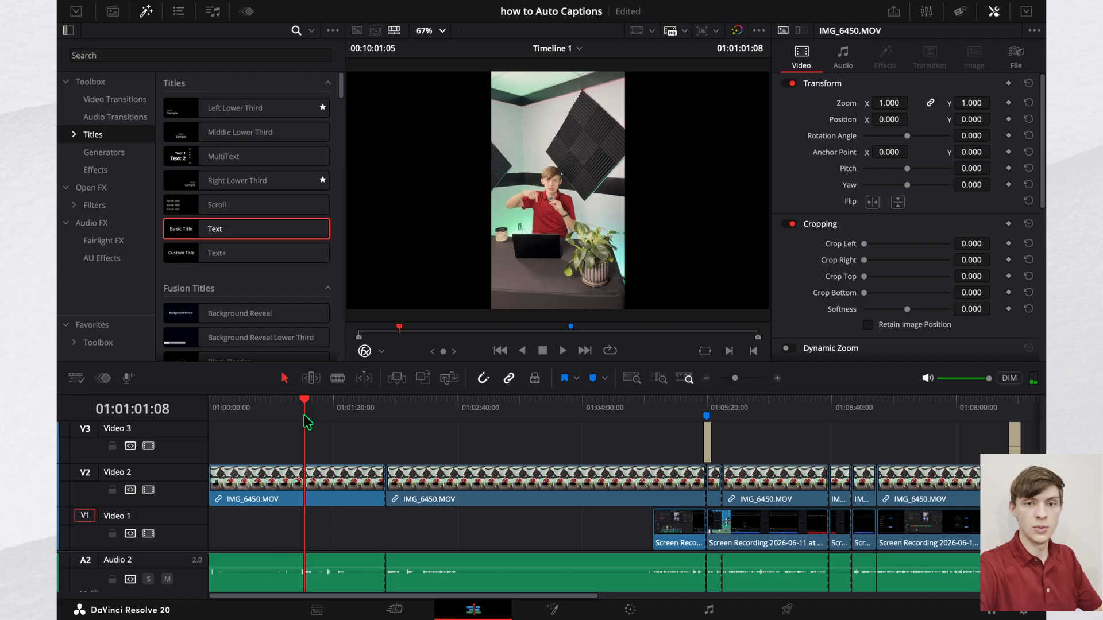
{"action": "key", "text": "i"}
{"action": "left_click_drag", "start_coordinate": [307, 408], "coordinate": [603, 425]}
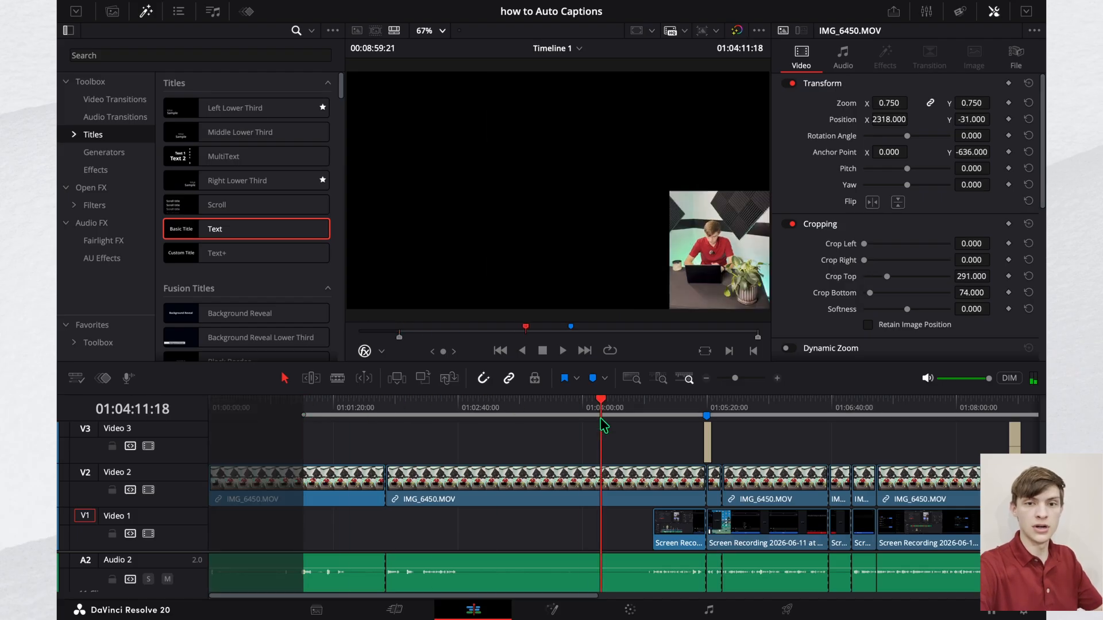
{"action": "key", "text": "o"}
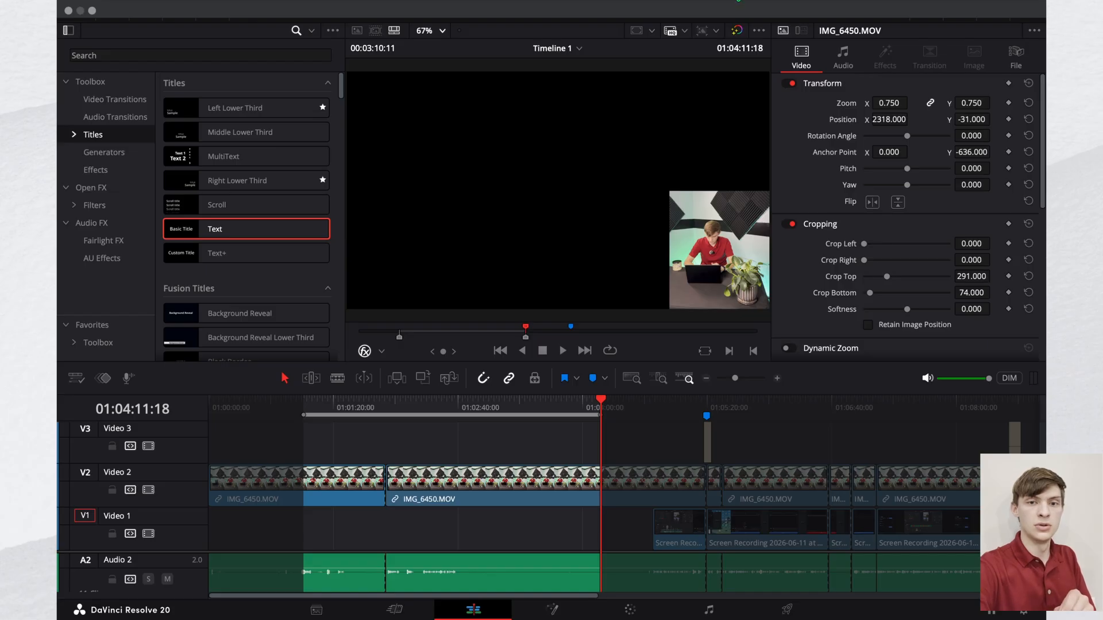
Step: Launch the AutoSubs script for the marked timeline range
{"action": "left_click", "coordinate": [715, 0]}
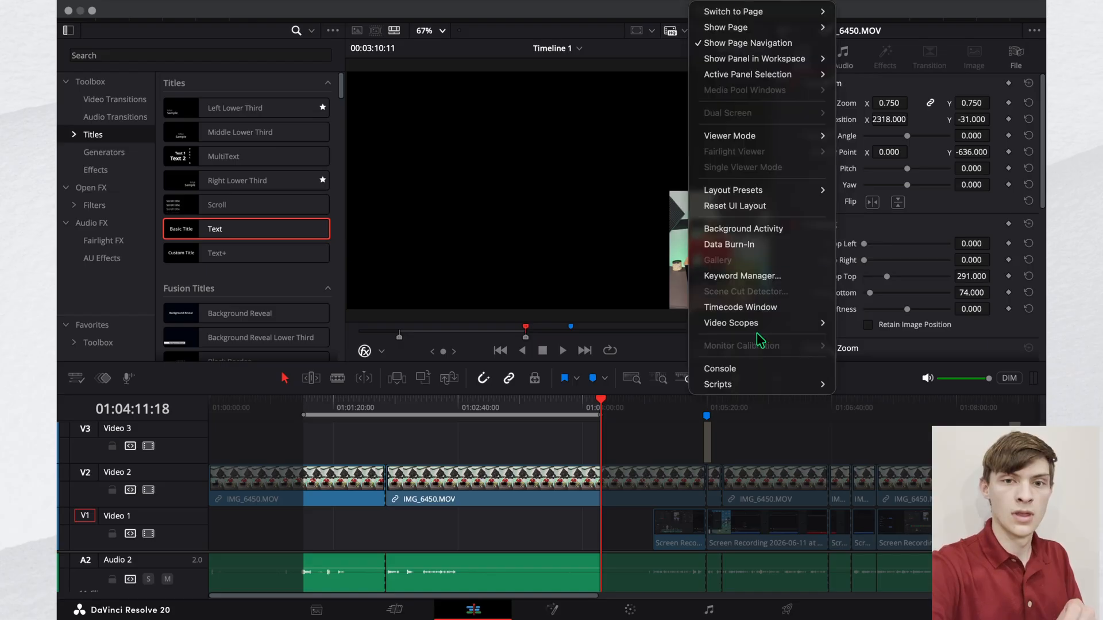
{"action": "mouse_move", "coordinate": [764, 385]}
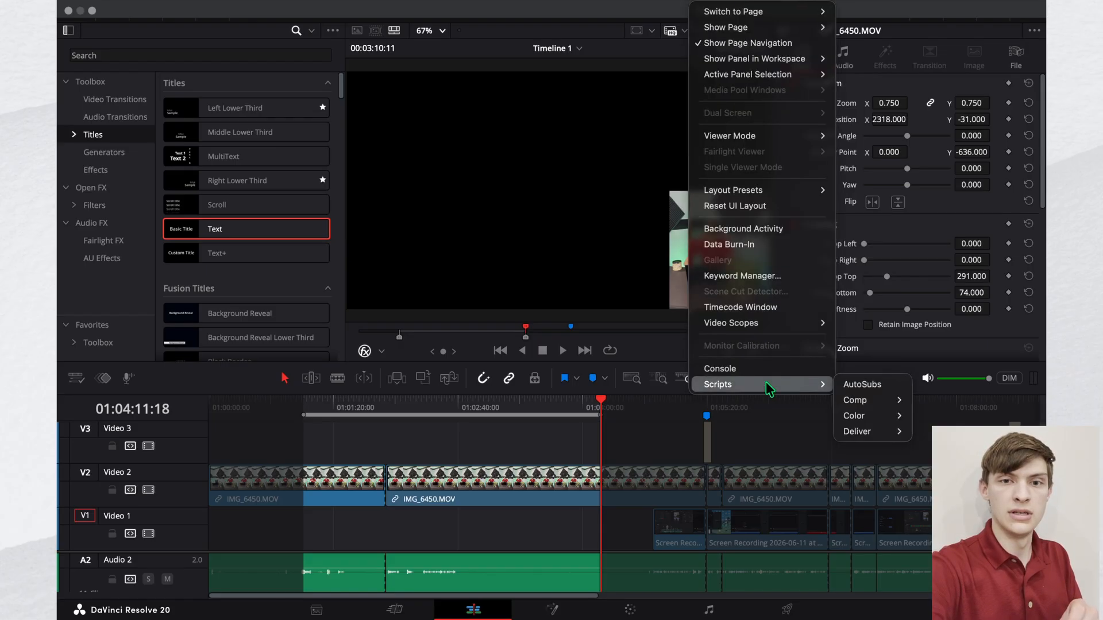
{"action": "left_click", "coordinate": [866, 385]}
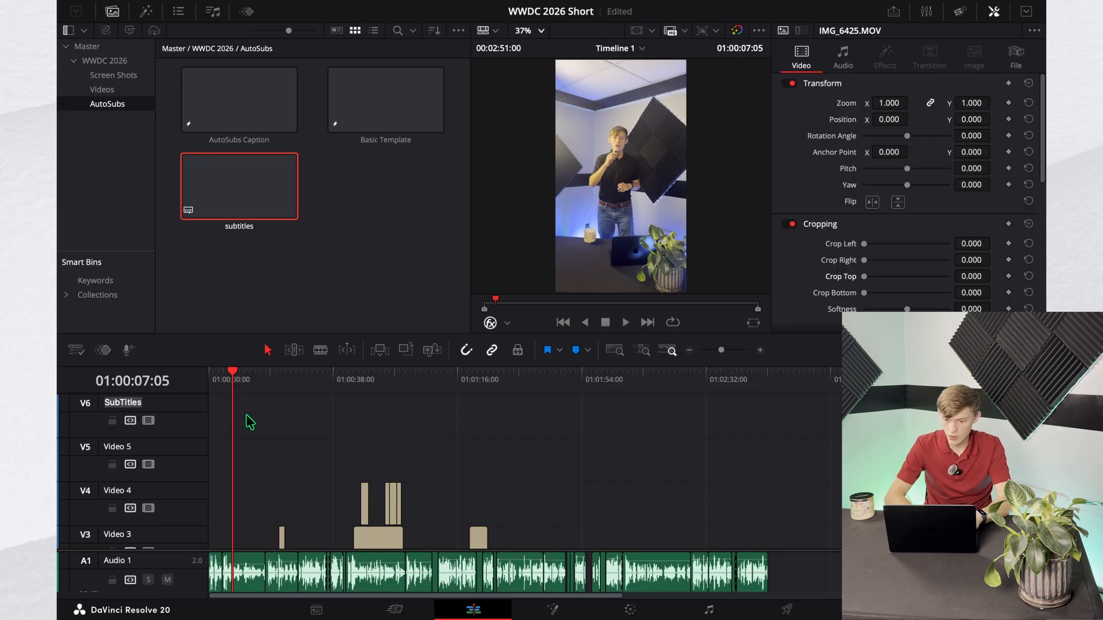
Step: Launch the AutoSubs script from the WWDC 2026 Short project and expand its window to full screen
{"action": "scroll", "coordinate": [446, 413], "scroll_direction": "down", "scroll_amount": 4}
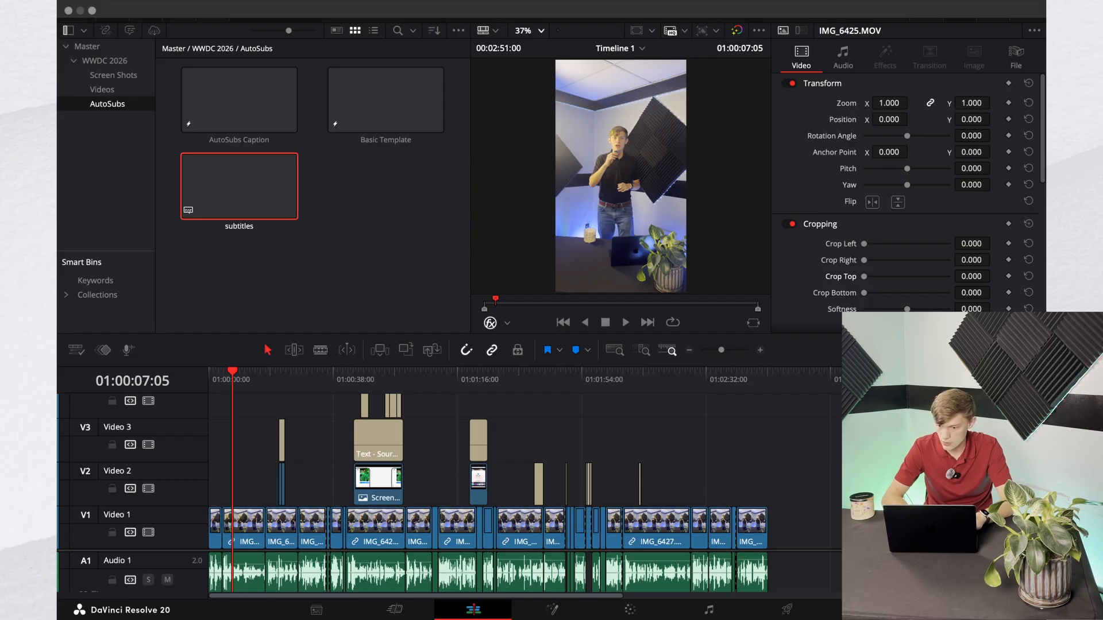
{"action": "left_click", "coordinate": [739, 1]}
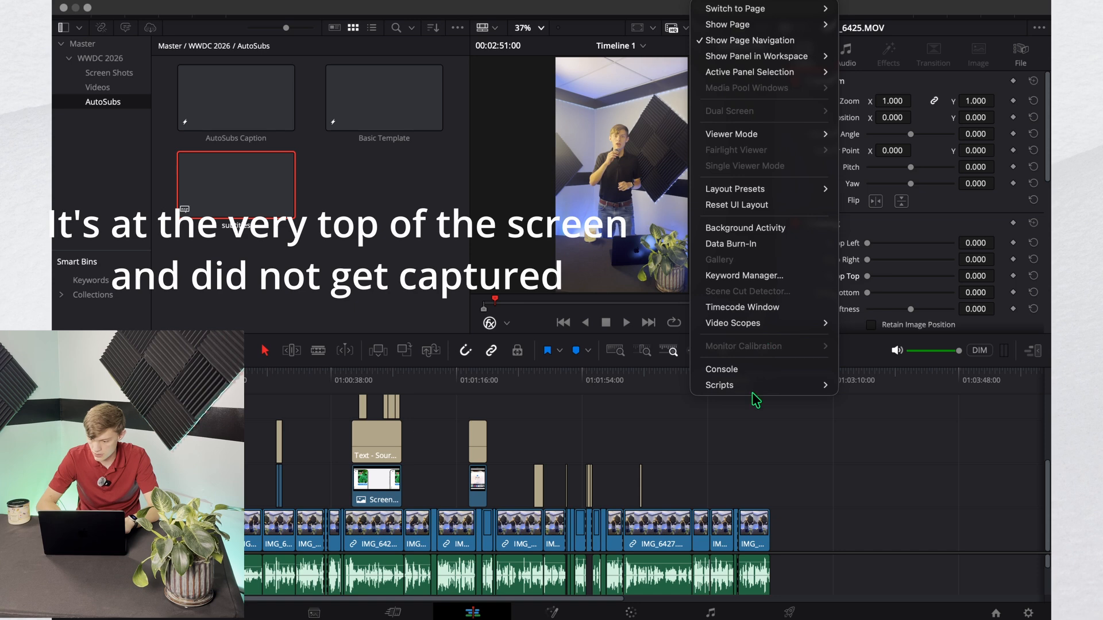
{"action": "mouse_move", "coordinate": [765, 386]}
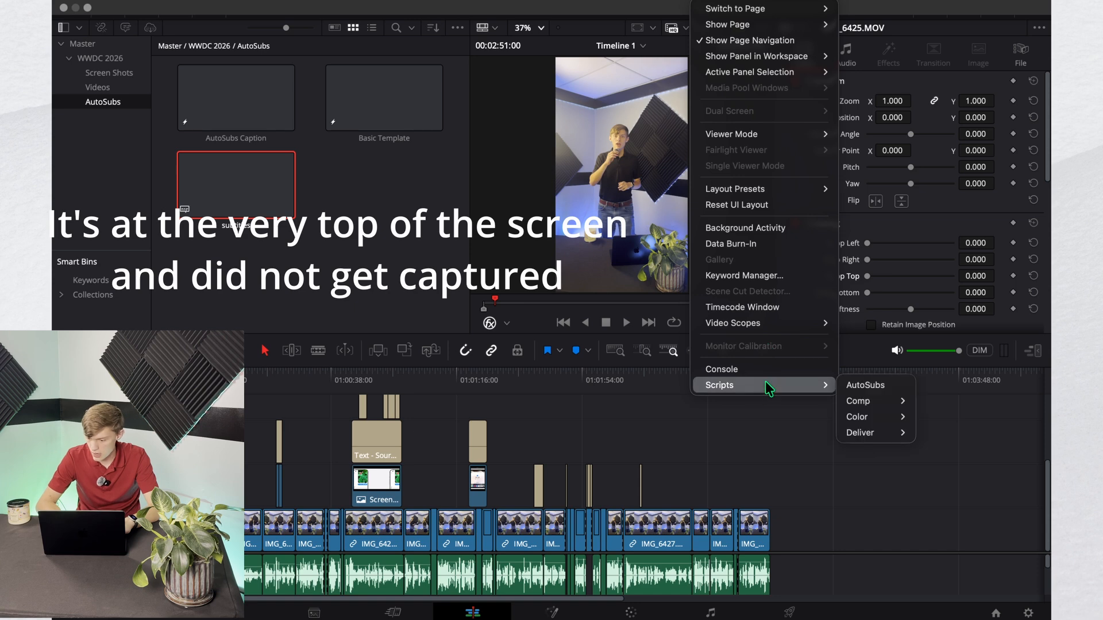
{"action": "left_click", "coordinate": [871, 388]}
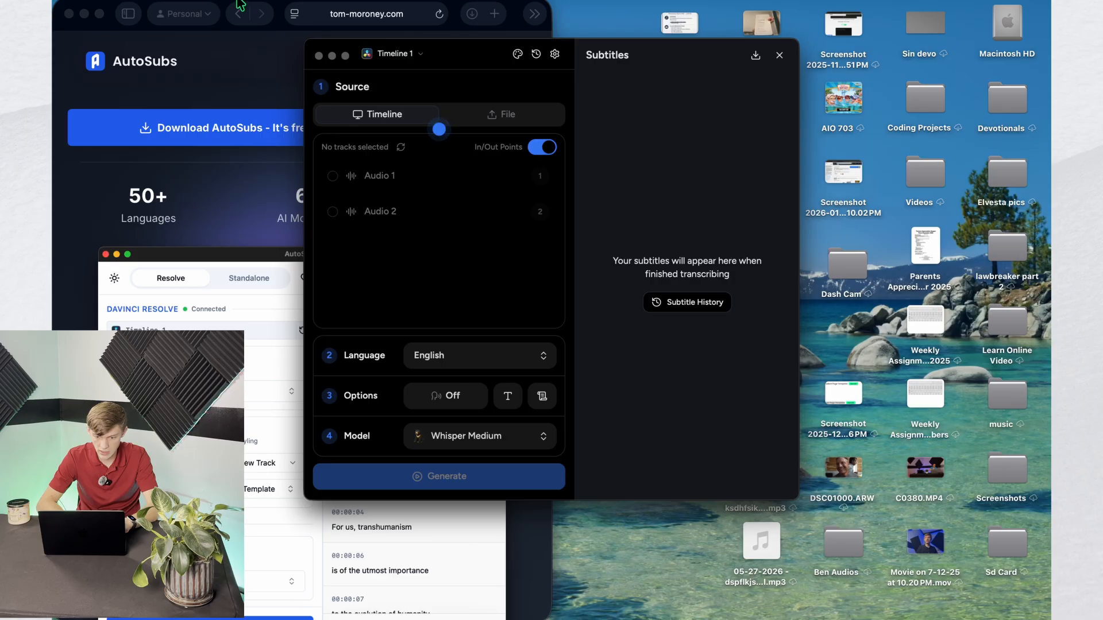
{"action": "left_click", "coordinate": [346, 57]}
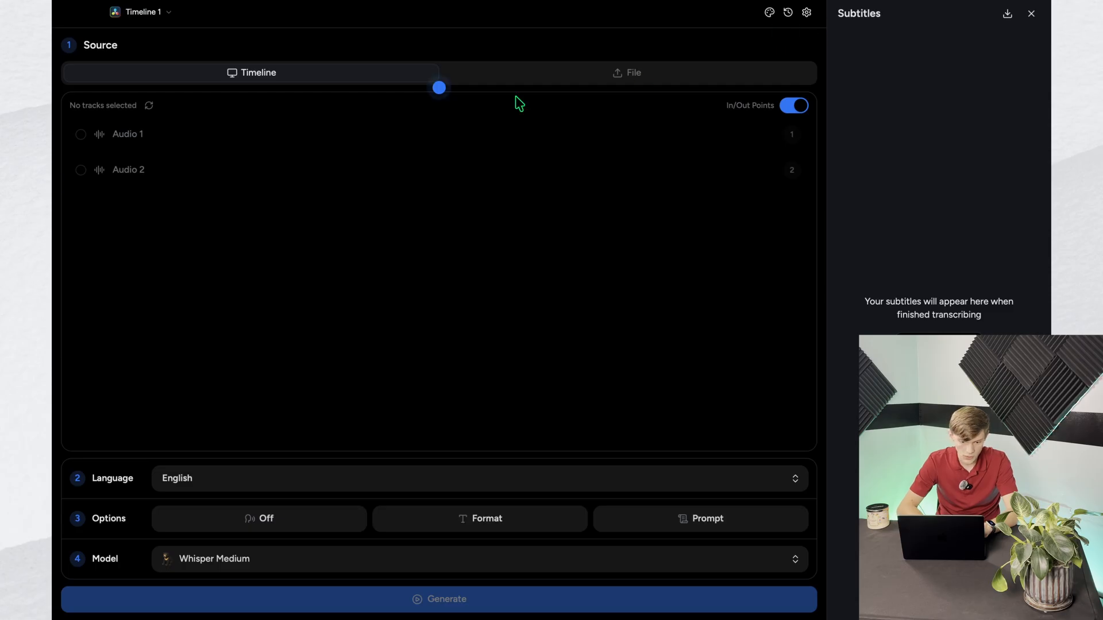
Step: Select Audio 1 as the transcription source in AutoSubs and check that track on the DaVinci Resolve timeline
{"action": "left_click", "coordinate": [117, 141]}
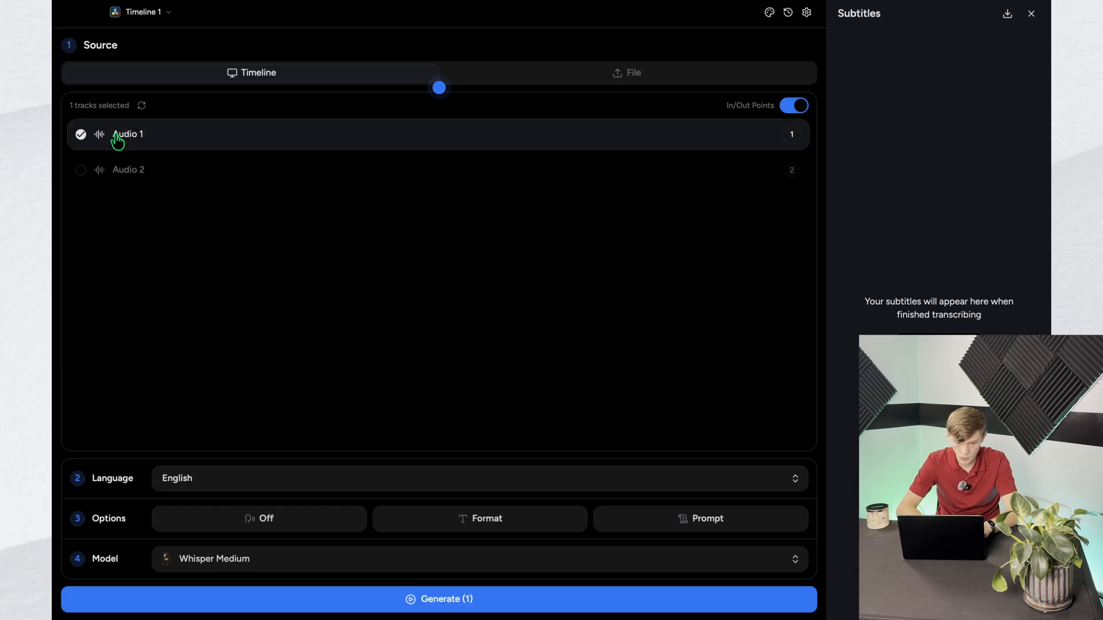
{"action": "key", "text": "ctrl+Right"}
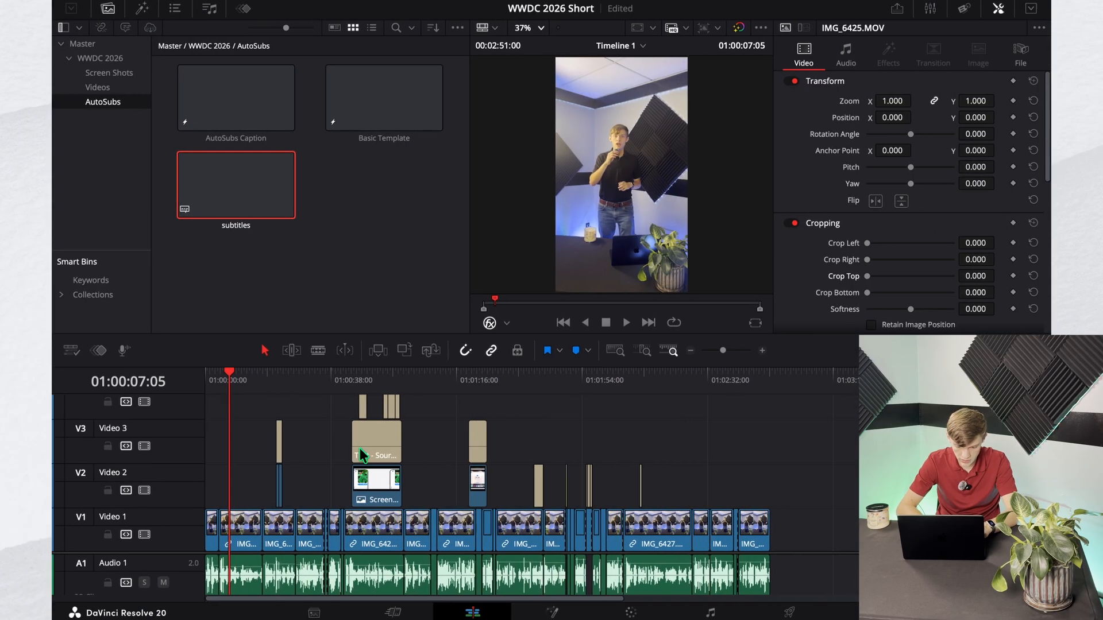
{"action": "scroll", "coordinate": [191, 574], "scroll_direction": "down", "scroll_amount": 3}
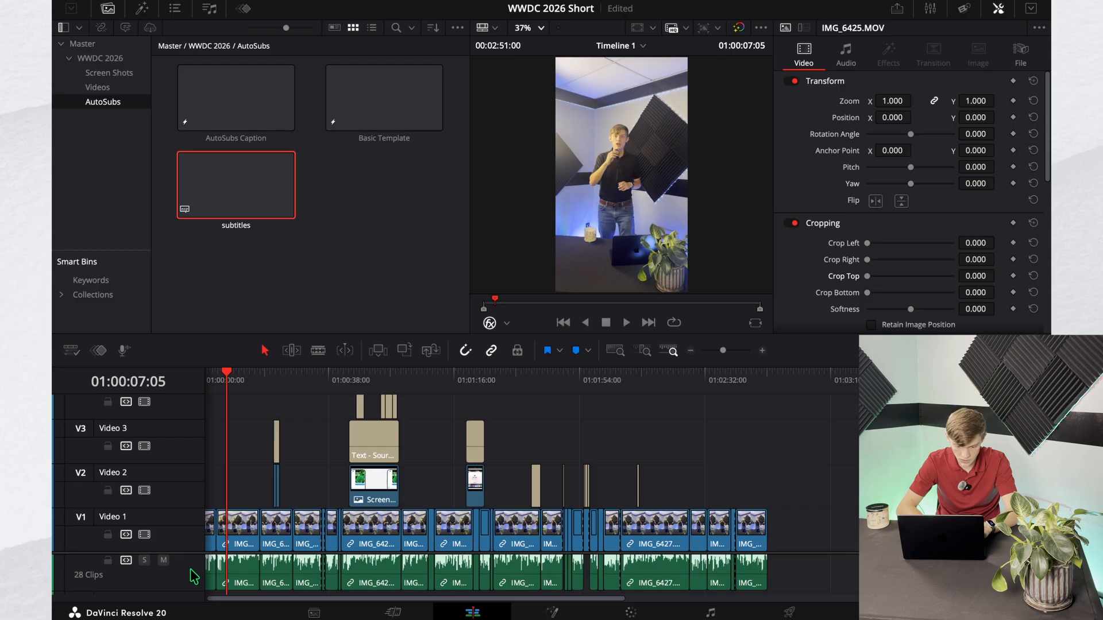
{"action": "scroll", "coordinate": [207, 561], "scroll_direction": "up", "scroll_amount": 2}
{"action": "key", "text": "ctrl+Left"}
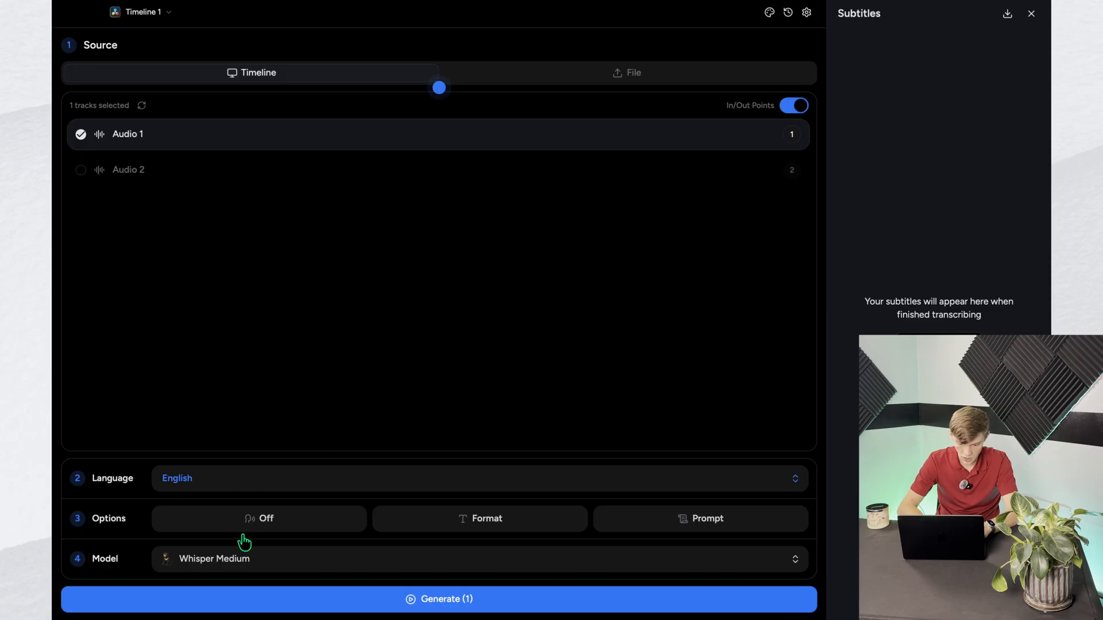
Step: Examine the speaker, text format and prompt options and the list of available transcription models
{"action": "left_click", "coordinate": [312, 525]}
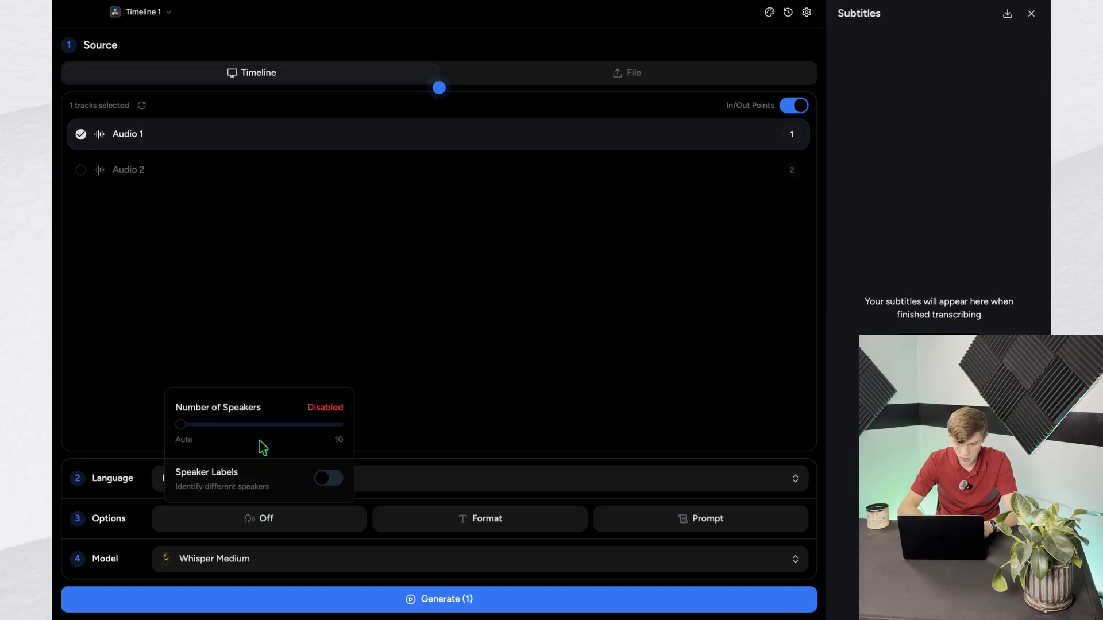
{"action": "left_click", "coordinate": [466, 529]}
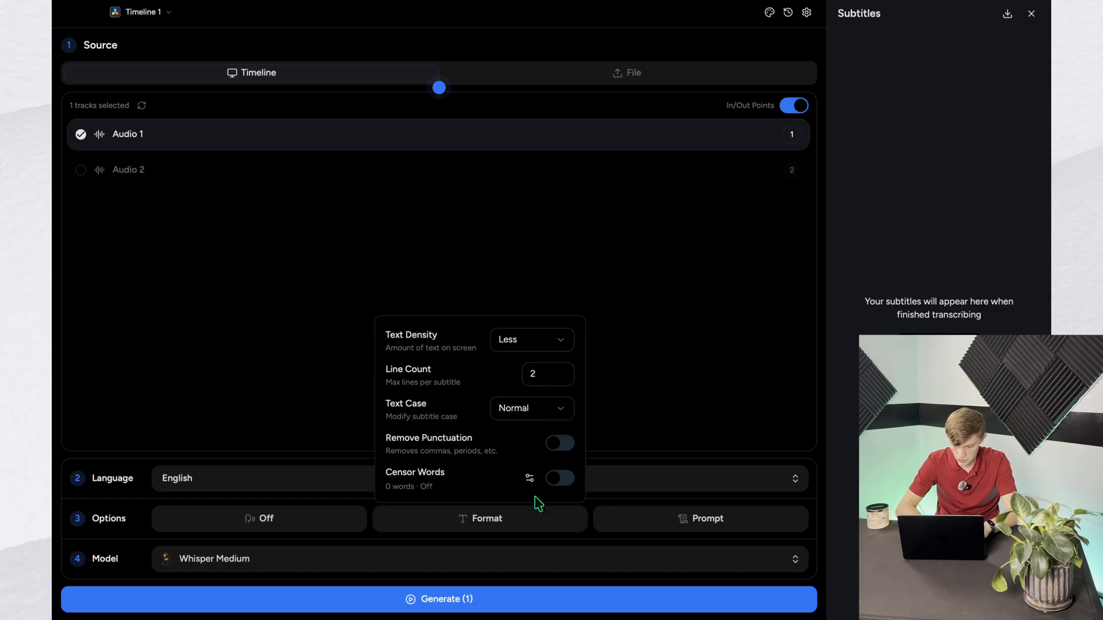
{"action": "left_click", "coordinate": [626, 524]}
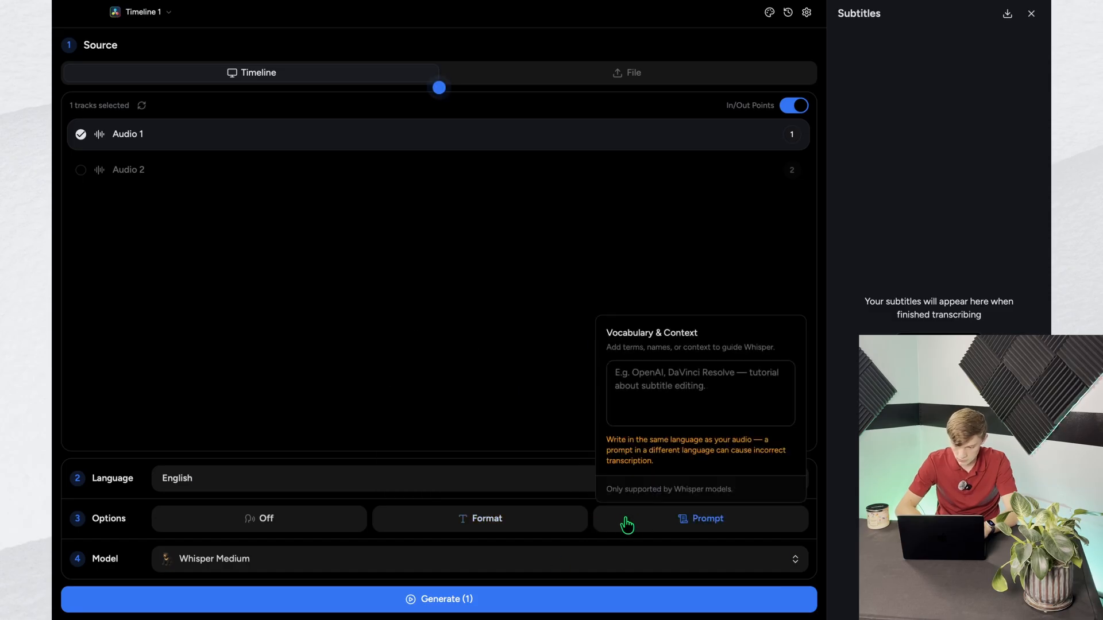
{"action": "left_click", "coordinate": [568, 557]}
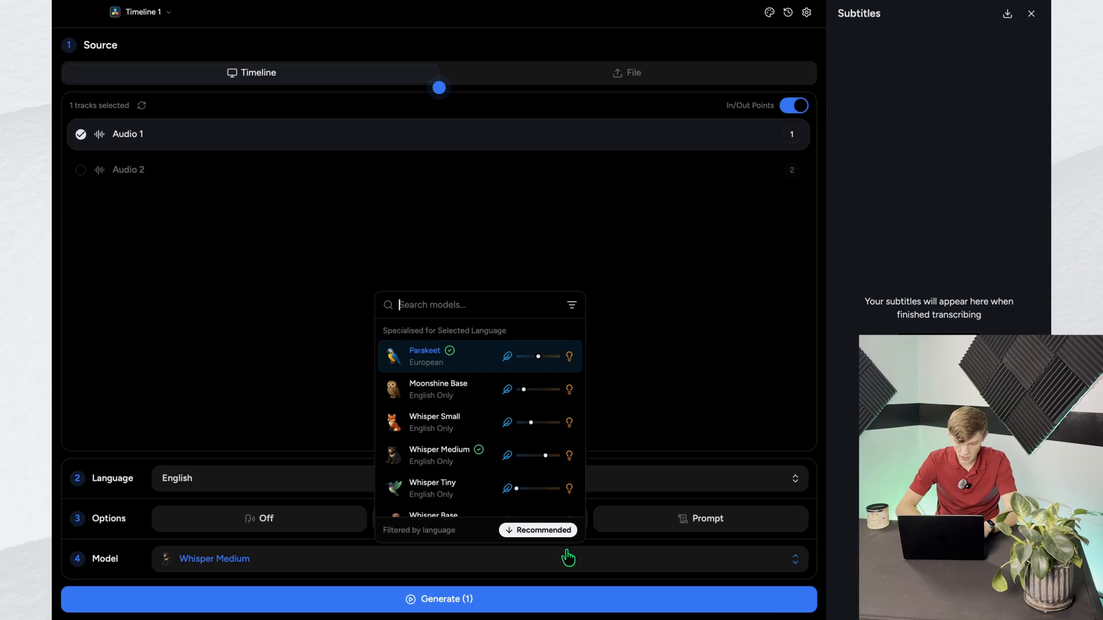
{"action": "scroll", "coordinate": [481, 385], "scroll_direction": "down", "scroll_amount": 5}
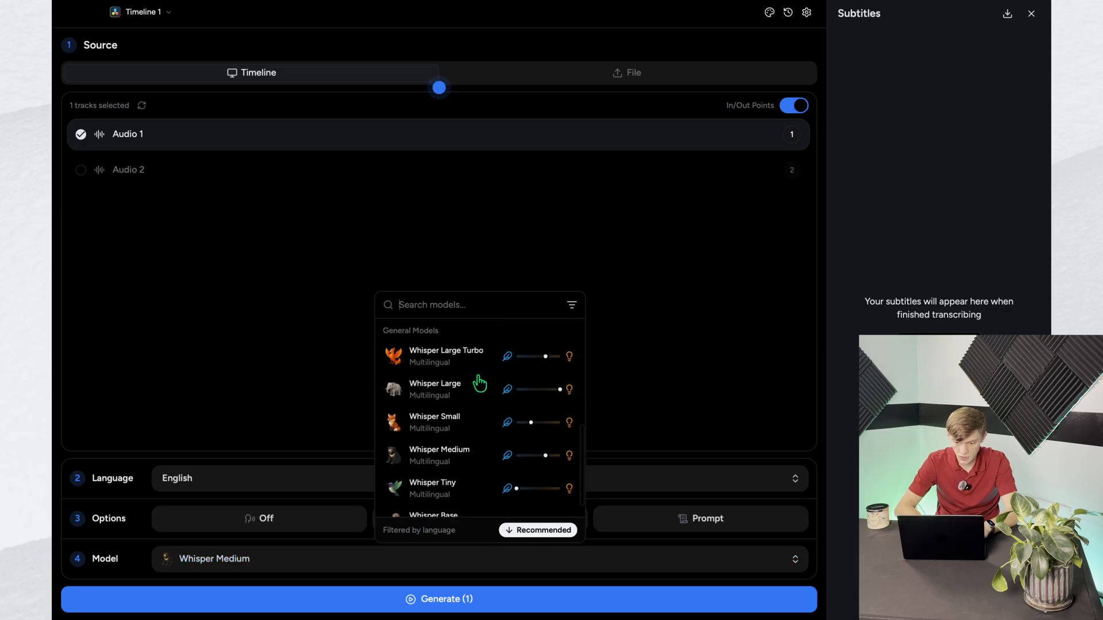
{"action": "scroll", "coordinate": [480, 384], "scroll_direction": "up", "scroll_amount": 5}
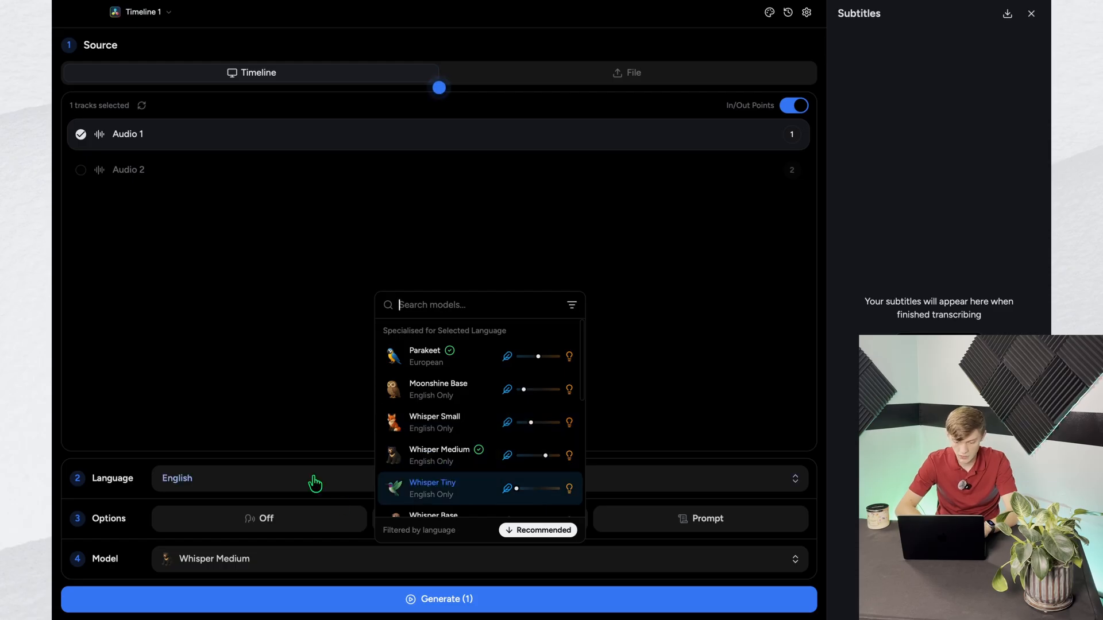
{"action": "left_click", "coordinate": [315, 484]}
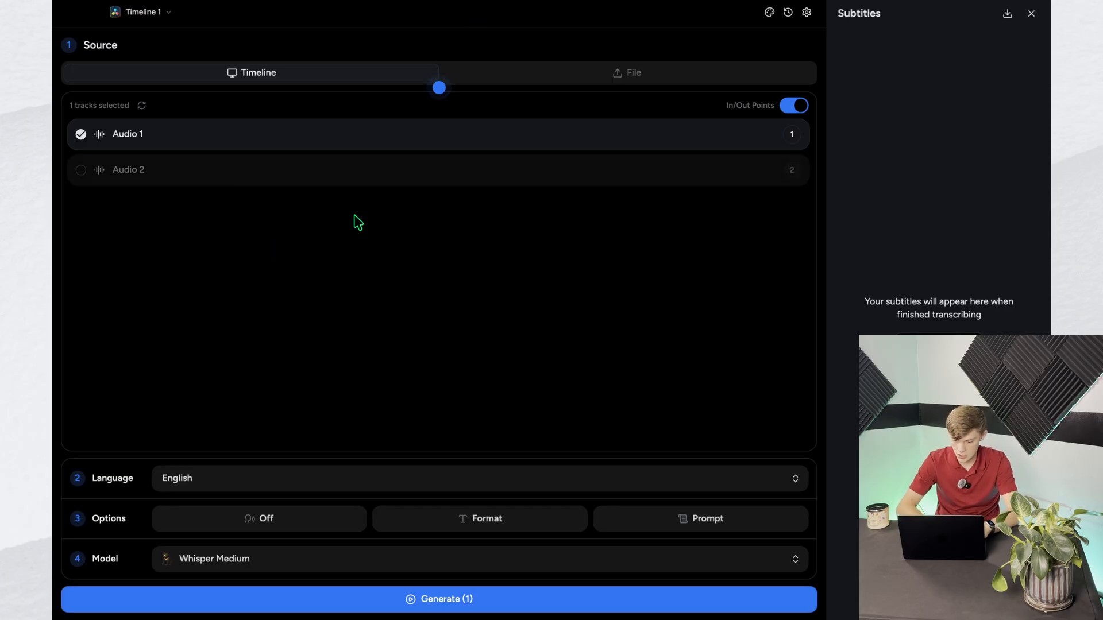
Step: Generate the subtitles for Audio 1 and choose the SubTitles track as their destination on the timeline
{"action": "left_click", "coordinate": [538, 601]}
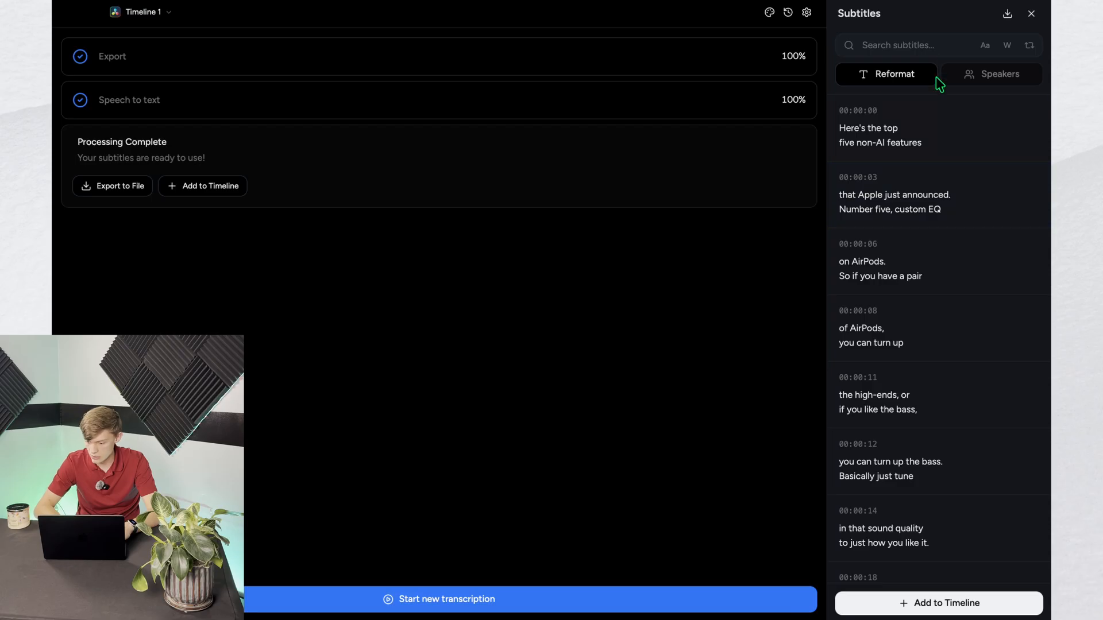
{"action": "scroll", "coordinate": [886, 190], "scroll_direction": "down", "scroll_amount": 6}
{"action": "left_click", "coordinate": [970, 606]}
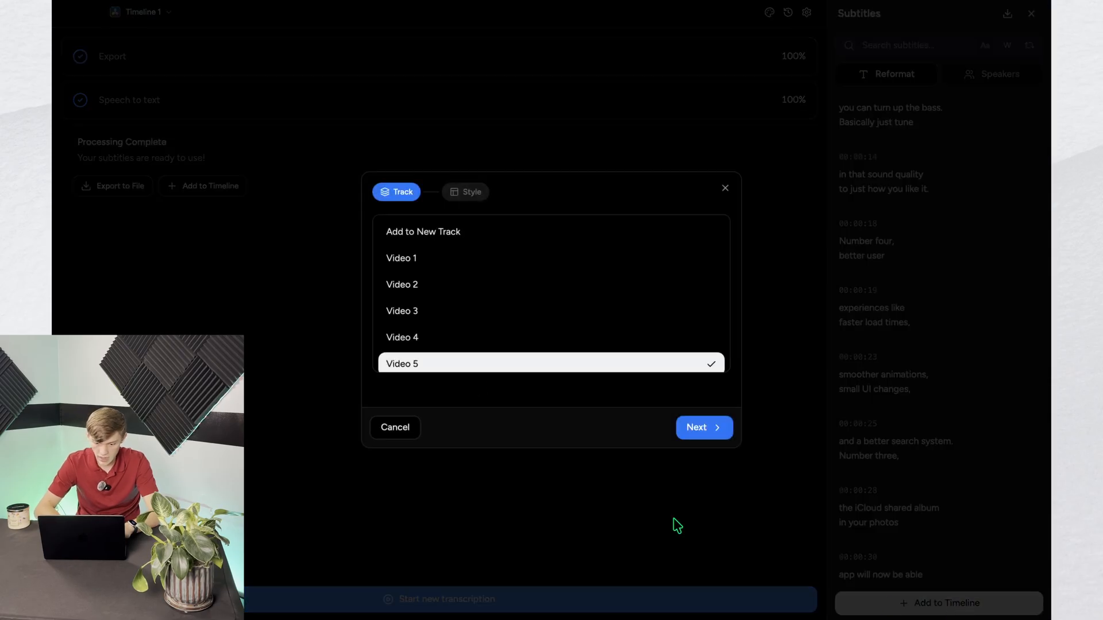
{"action": "scroll", "coordinate": [529, 274], "scroll_direction": "down", "scroll_amount": 1}
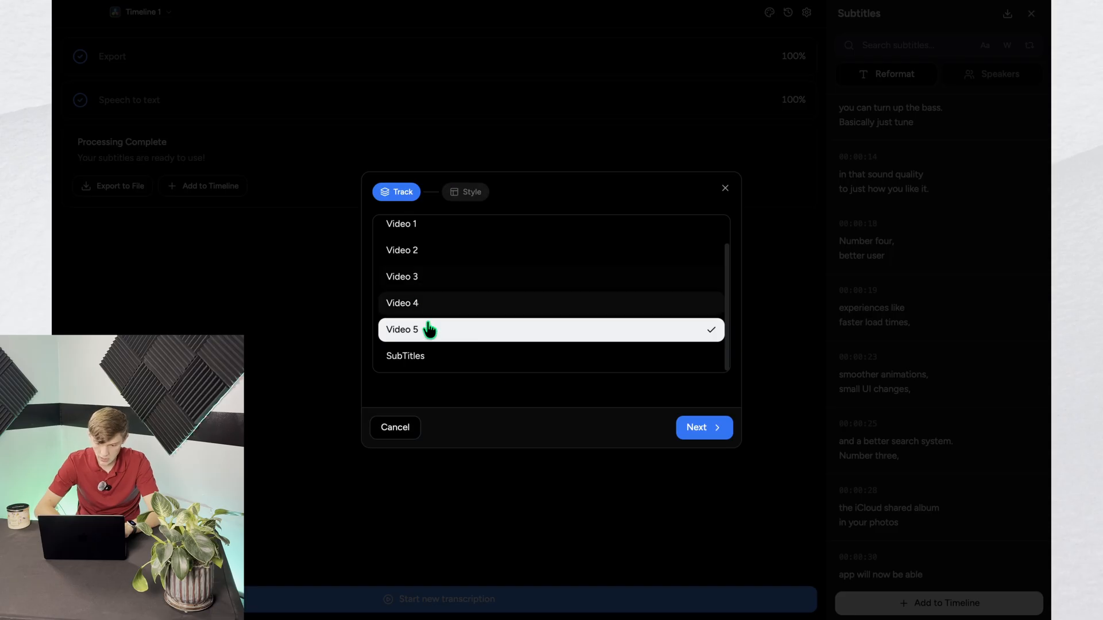
{"action": "left_click", "coordinate": [444, 357]}
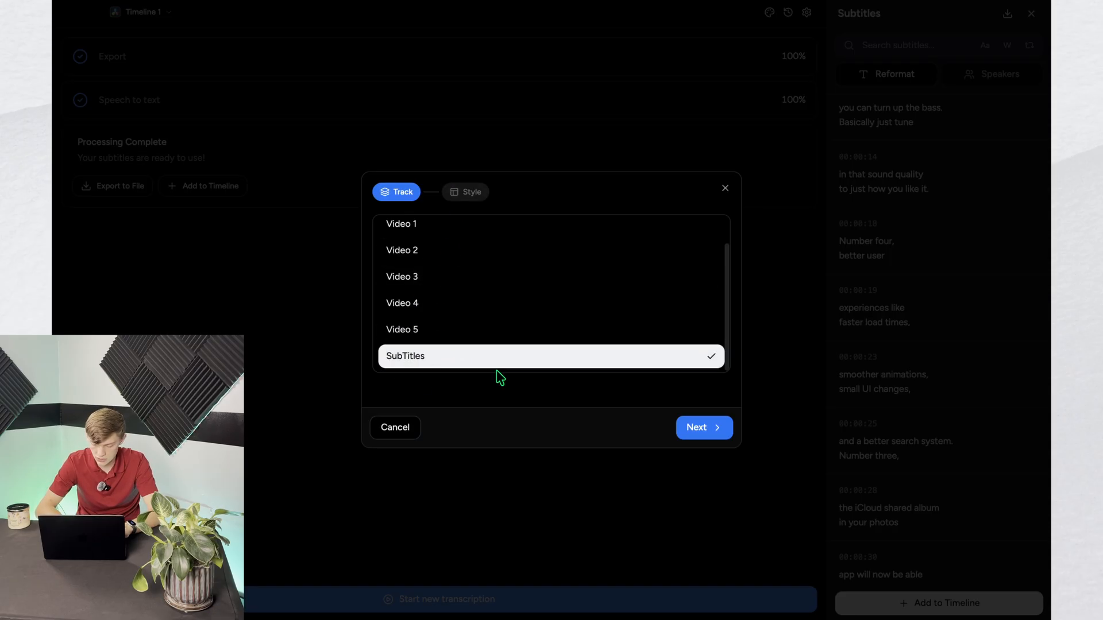
{"action": "left_click", "coordinate": [707, 430]}
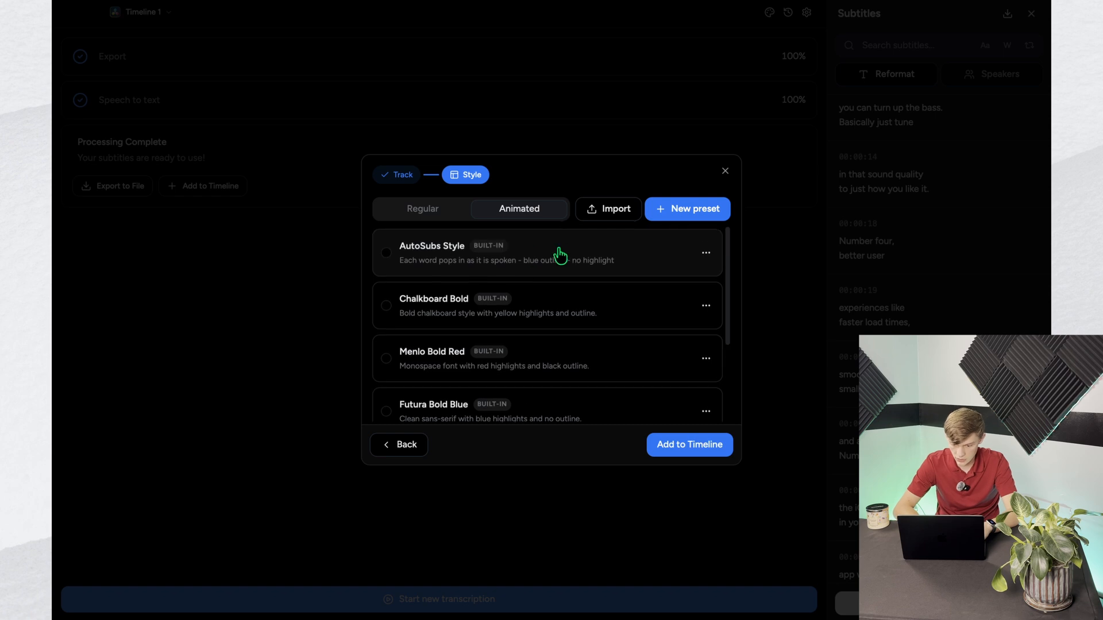
Step: Review the animated caption presets and duplicate the built-in Menlo Bold Red preset
{"action": "scroll", "coordinate": [546, 288], "scroll_direction": "down", "scroll_amount": 3}
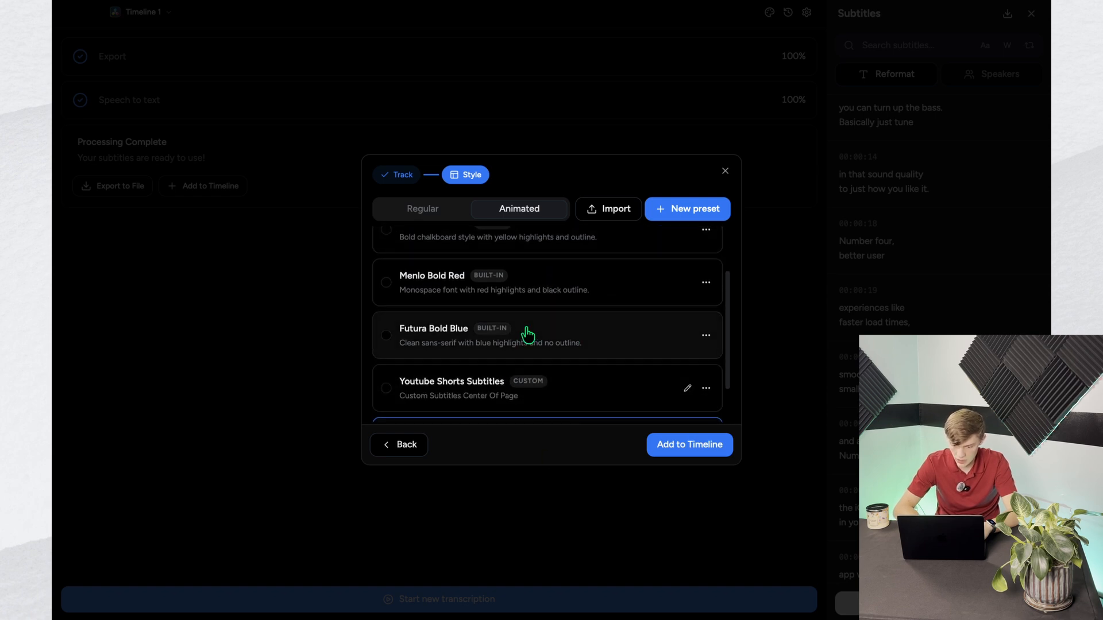
{"action": "scroll", "coordinate": [528, 337], "scroll_direction": "up", "scroll_amount": 1}
{"action": "scroll", "coordinate": [527, 337], "scroll_direction": "up", "scroll_amount": 3}
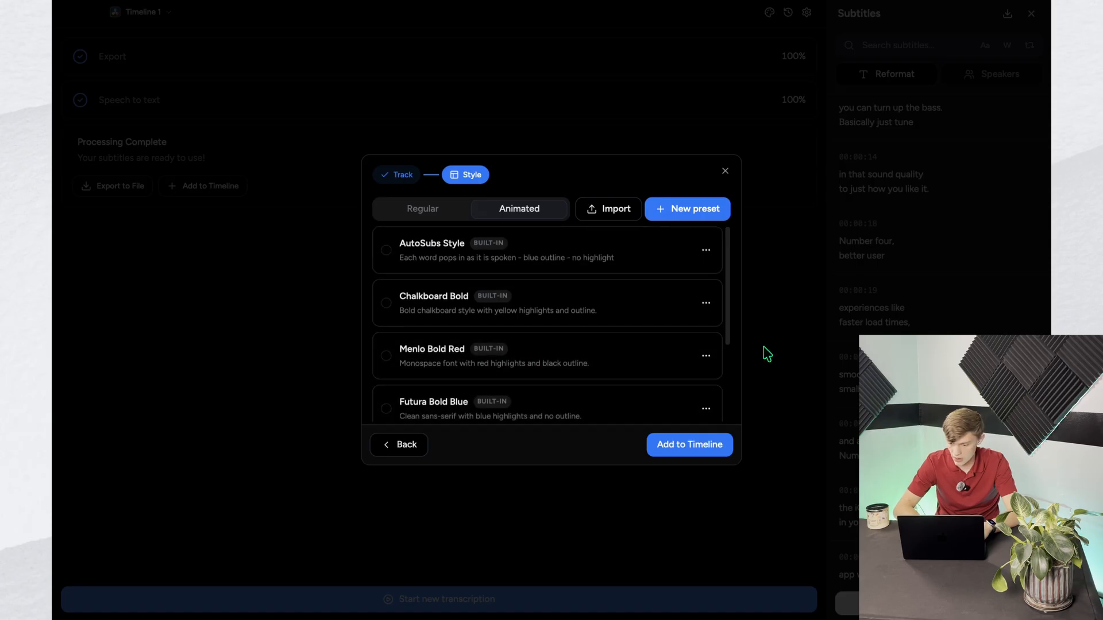
{"action": "left_click", "coordinate": [705, 357]}
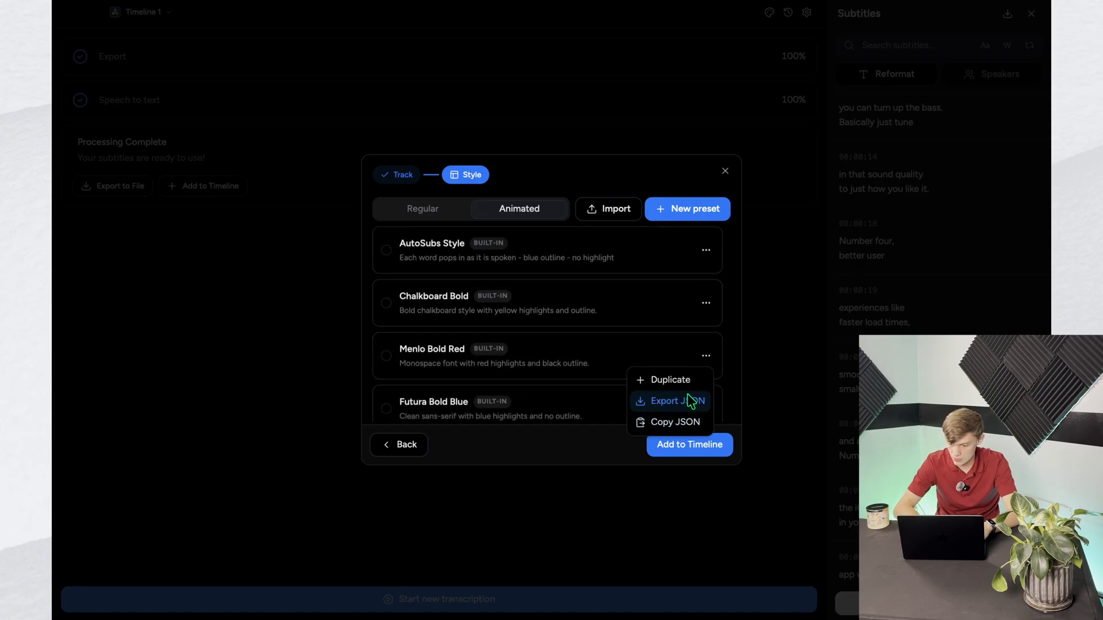
{"action": "left_click", "coordinate": [670, 380]}
{"action": "scroll", "coordinate": [632, 295], "scroll_direction": "down", "scroll_amount": 5}
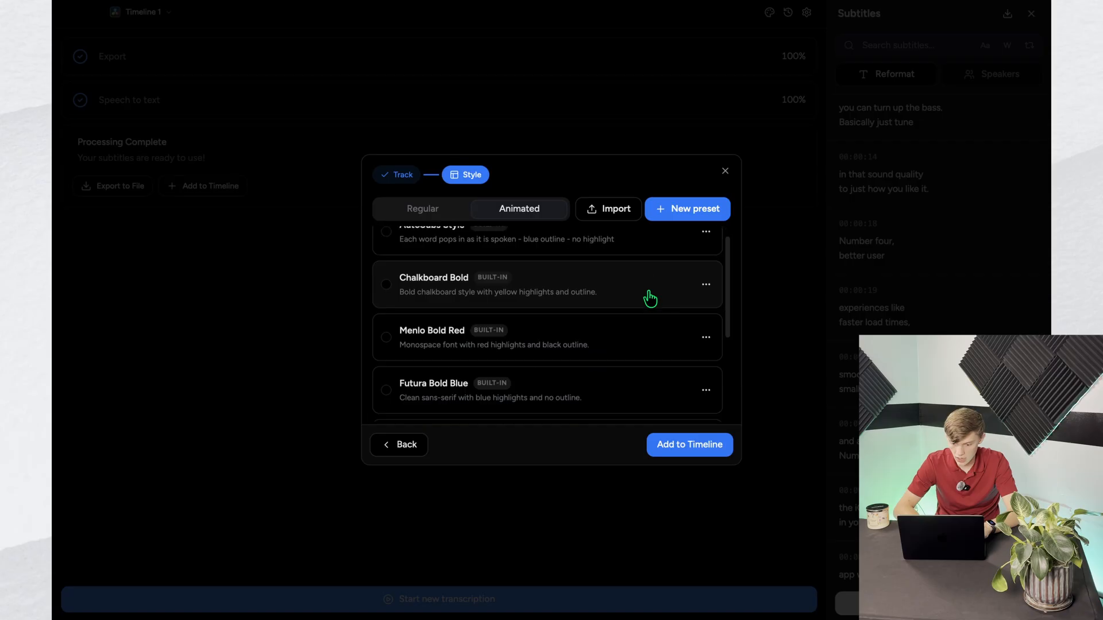
{"action": "scroll", "coordinate": [650, 298], "scroll_direction": "up", "scroll_amount": 5}
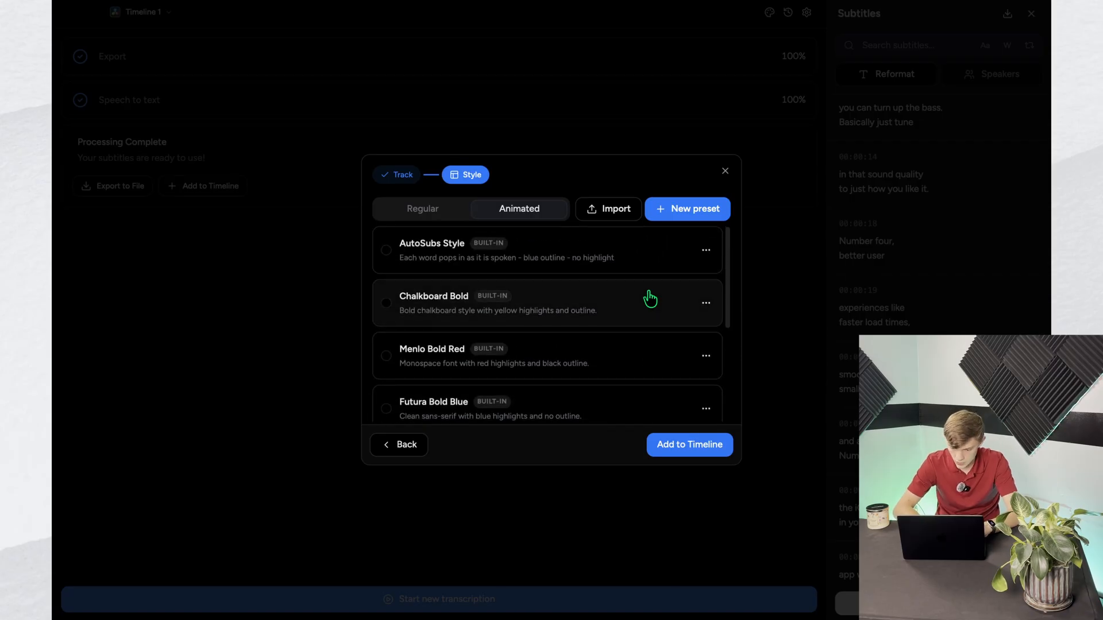
Step: Add the subtitles to the timeline in the Menlo Bold Red style and check the captions in DaVinci Resolve
{"action": "left_click", "coordinate": [386, 356]}
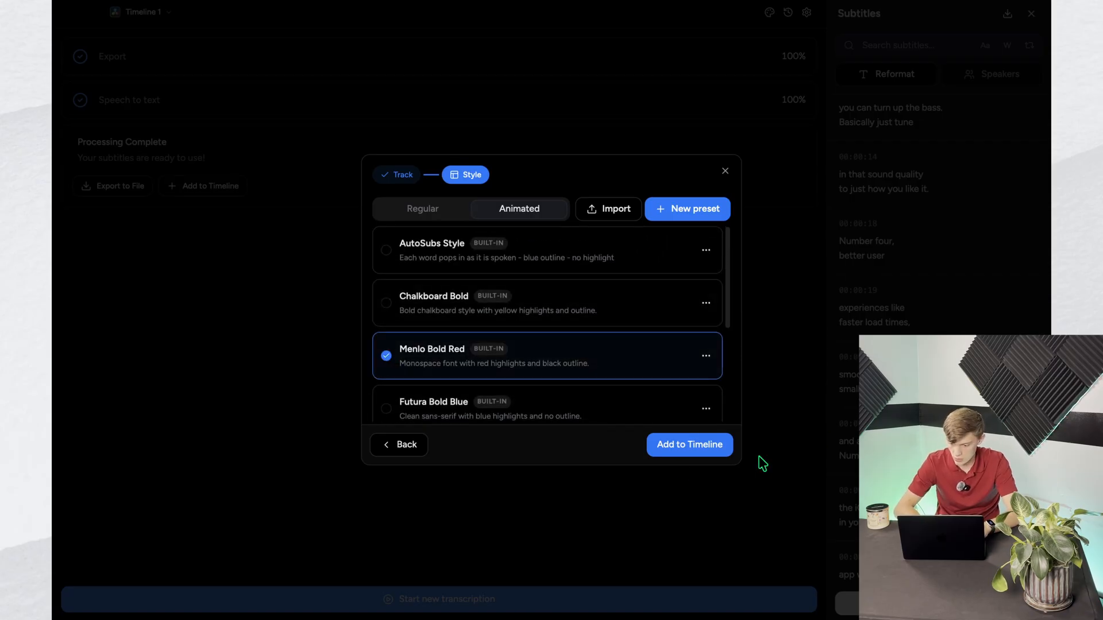
{"action": "left_click", "coordinate": [690, 453]}
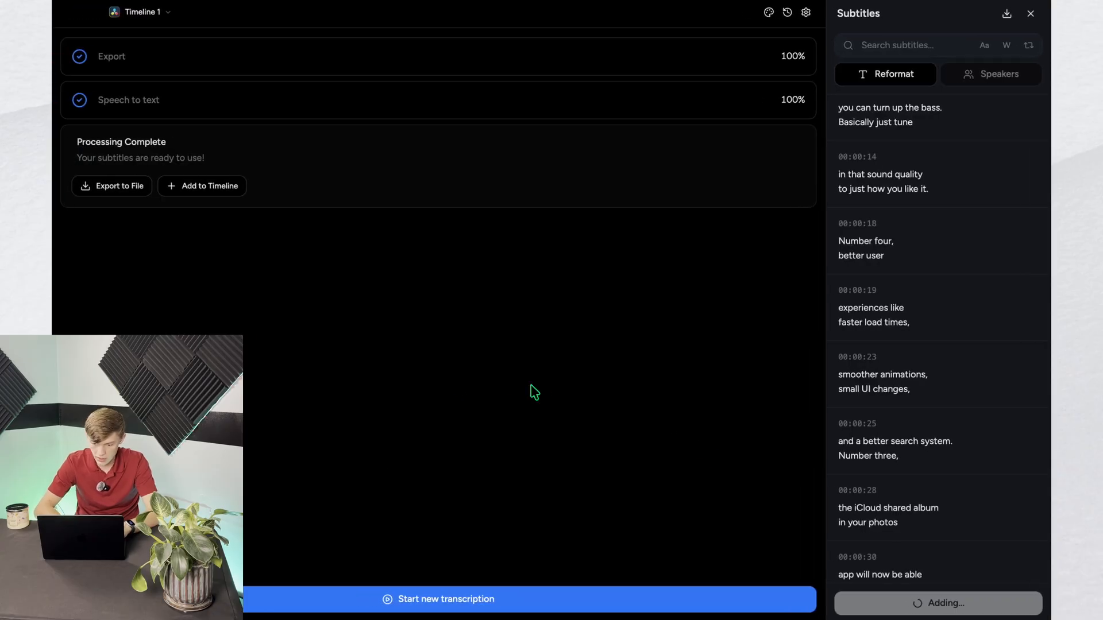
{"action": "key", "text": "ctrl+Right"}
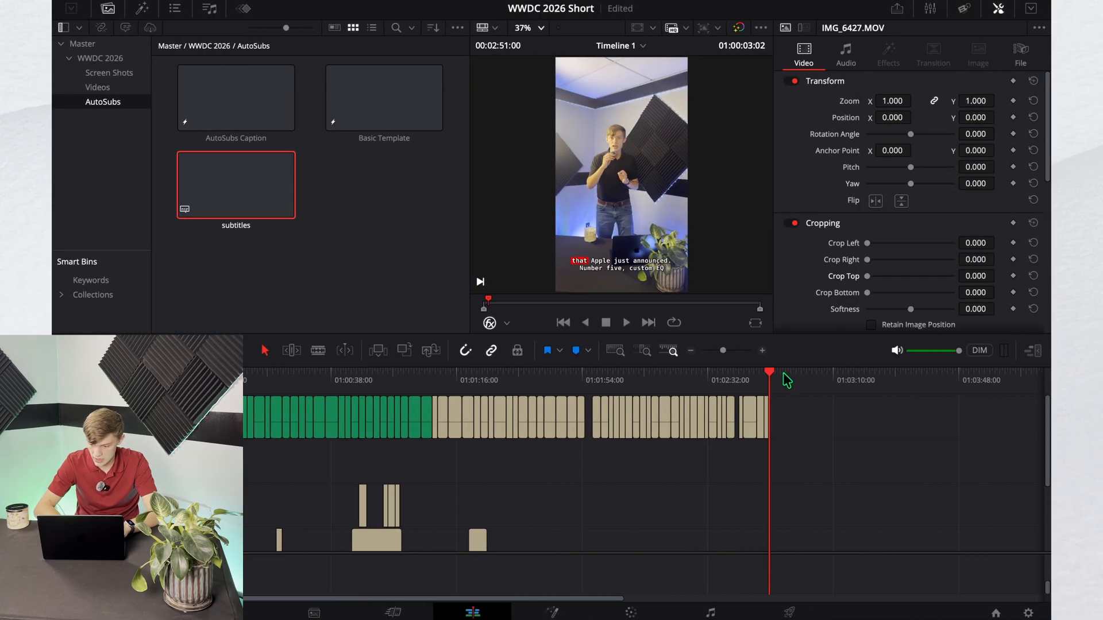
{"action": "left_click_drag", "start_coordinate": [773, 379], "coordinate": [339, 377]}
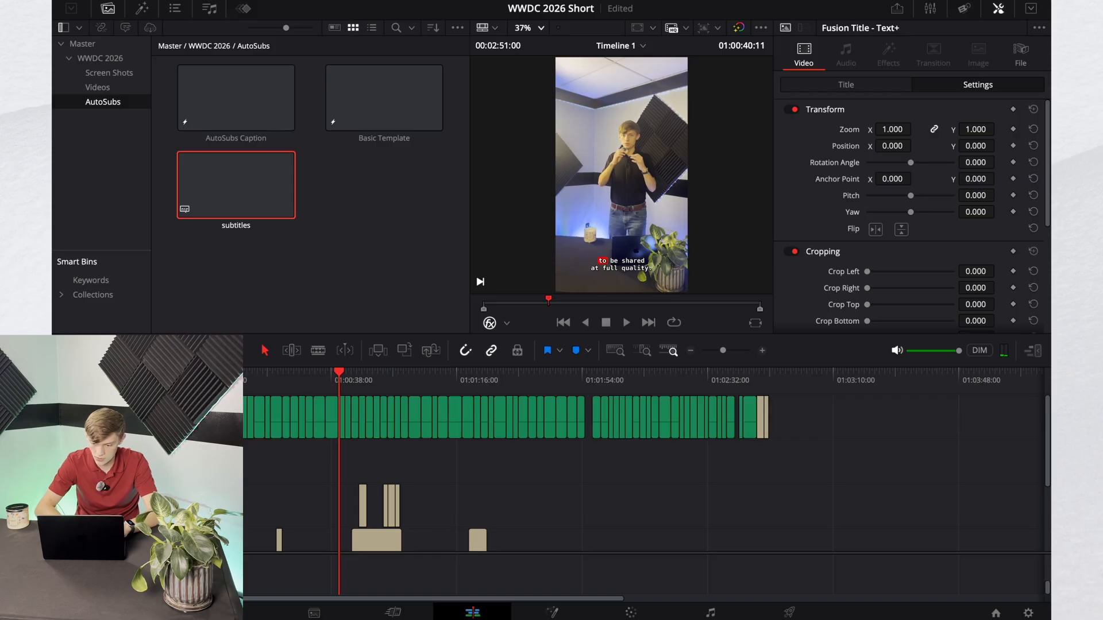
Step: Delete all generated caption clips from the SubTitles track on the timeline
{"action": "key", "text": "Home"}
{"action": "left_click_drag", "start_coordinate": [847, 438], "coordinate": [285, 440]}
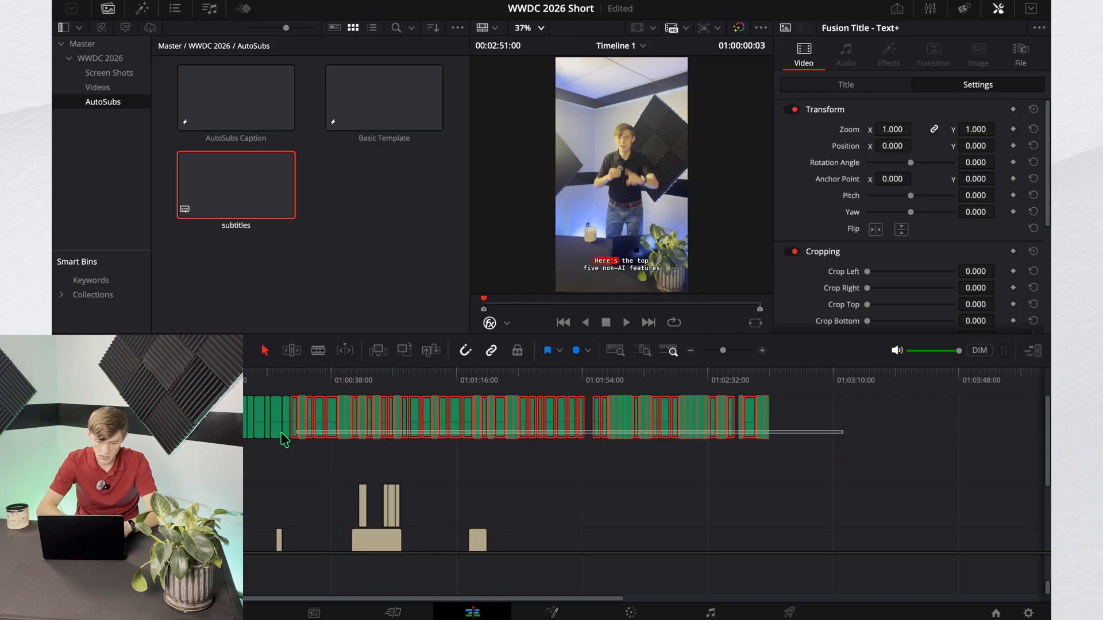
{"action": "key", "text": "Delete"}
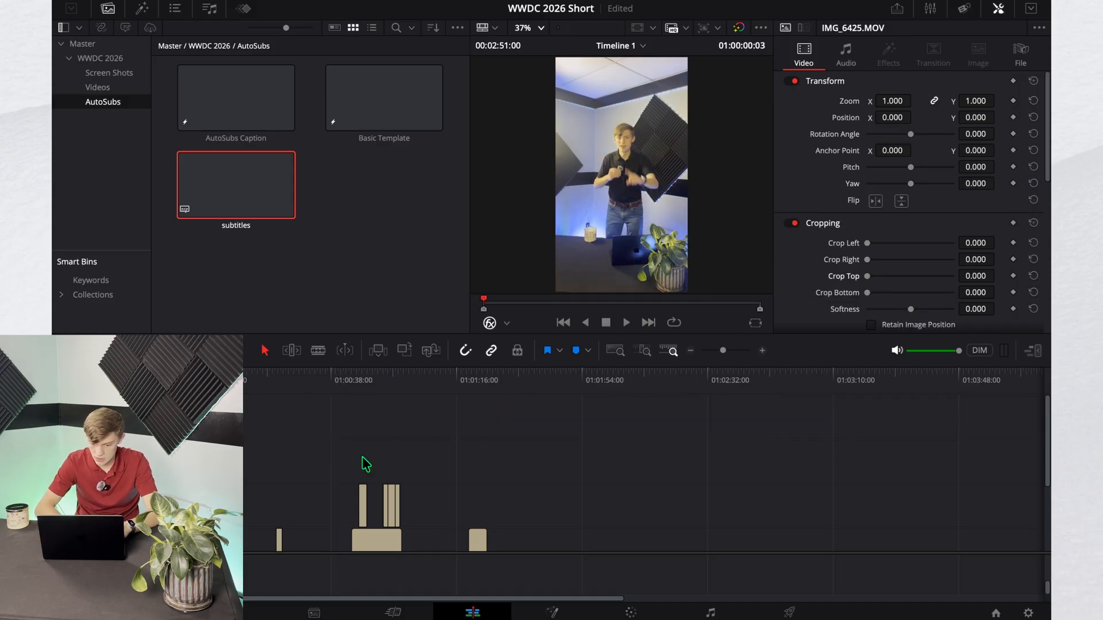
Step: Return to AutoSubs and start adding the subtitles to the timeline again with the SubTitles track as destination
{"action": "key", "text": "ctrl+Left"}
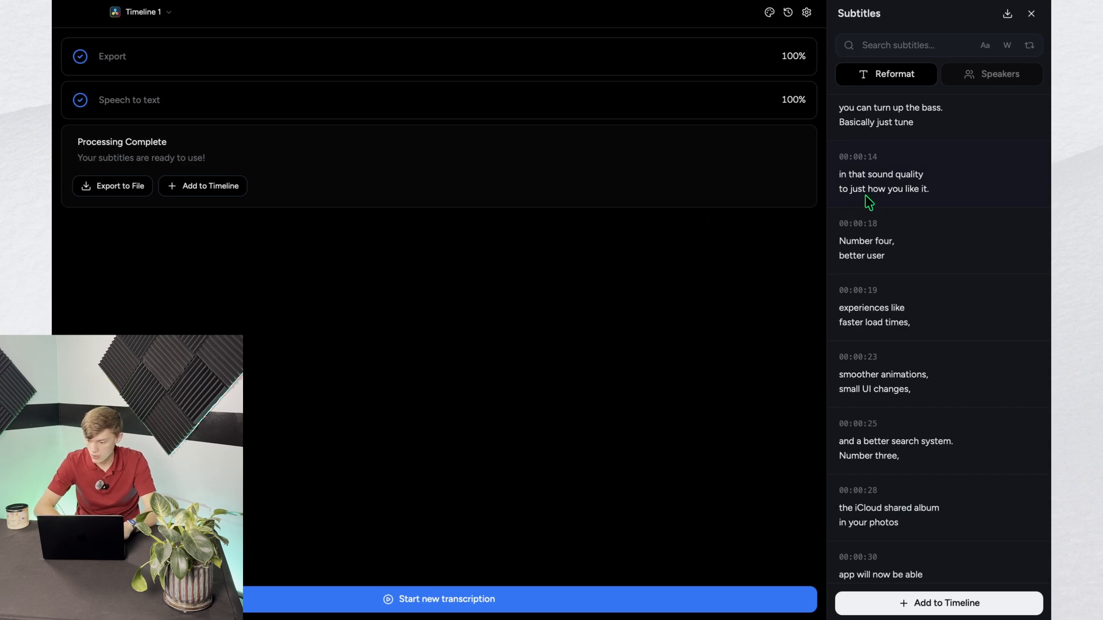
{"action": "left_click", "coordinate": [916, 598]}
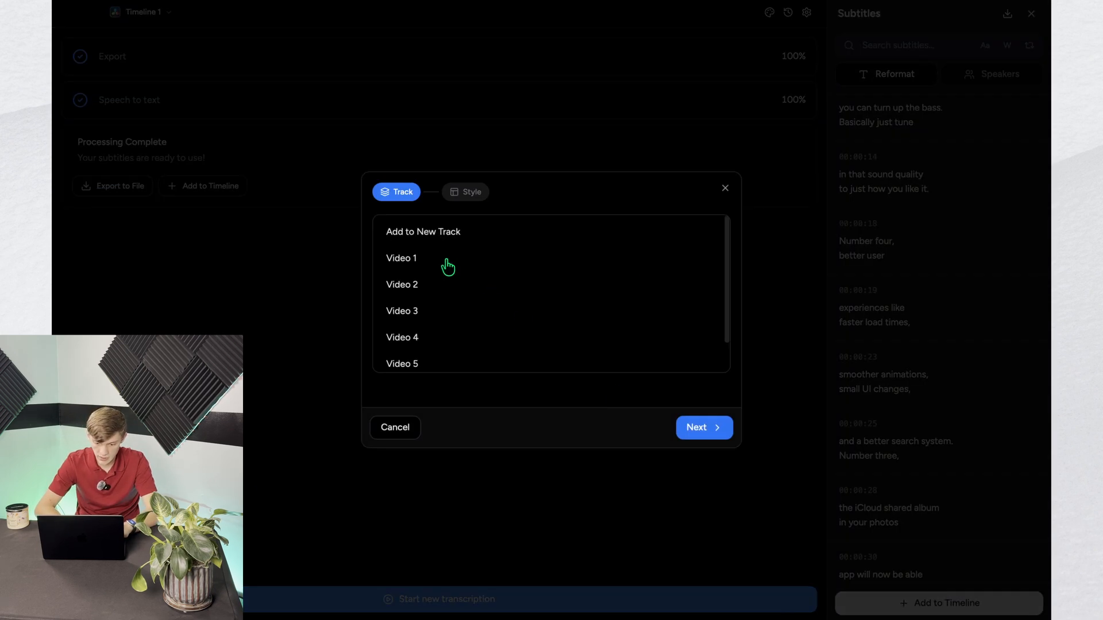
{"action": "scroll", "coordinate": [506, 276], "scroll_direction": "down", "scroll_amount": 2}
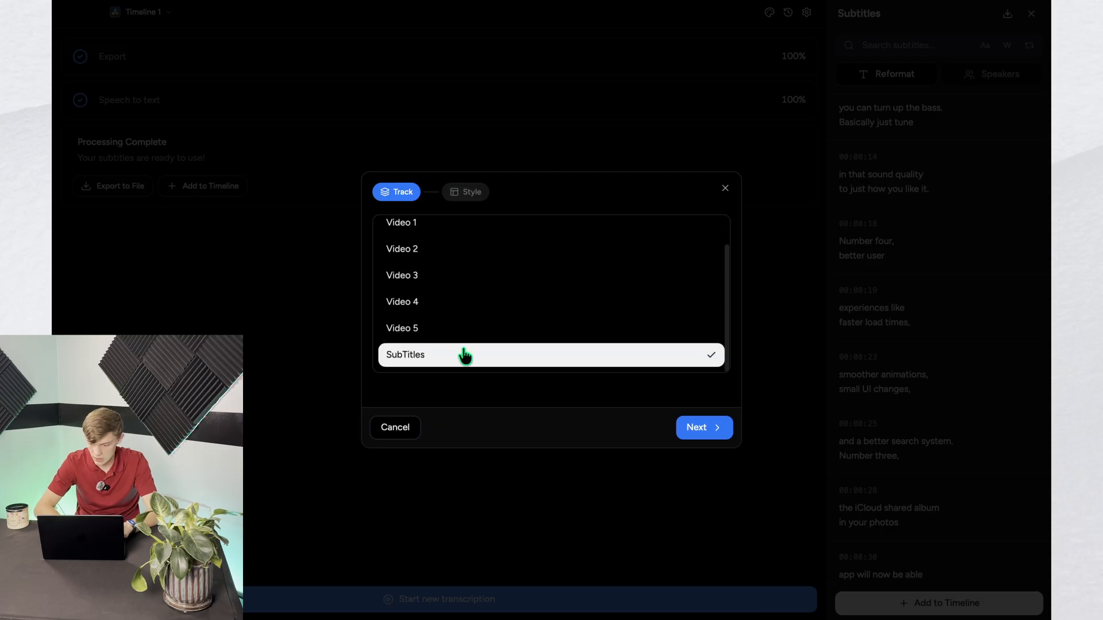
{"action": "left_click", "coordinate": [713, 435]}
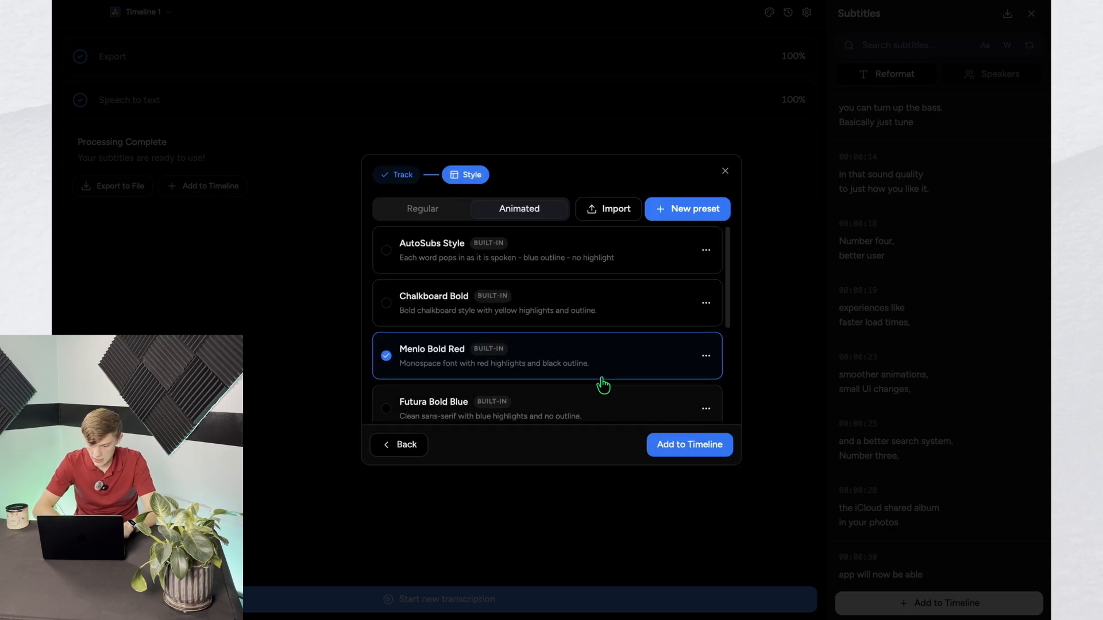
Step: Duplicate the built-in Menlo Bold Red animated preset and open the new copy for editing
{"action": "scroll", "coordinate": [547, 306], "scroll_direction": "down", "scroll_amount": 1}
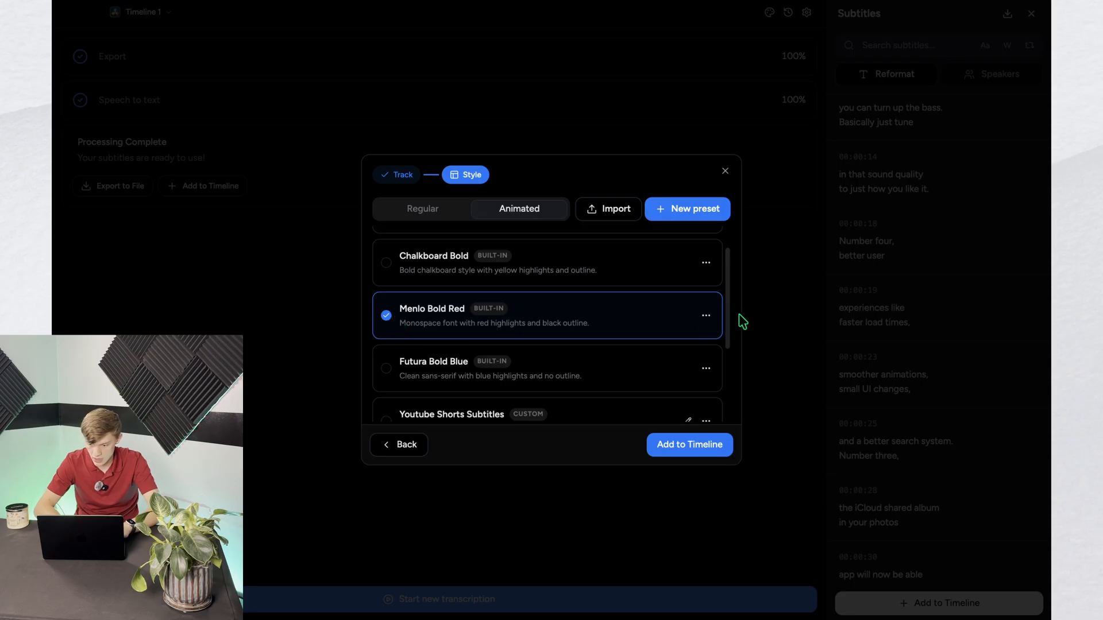
{"action": "left_click", "coordinate": [706, 316]}
{"action": "left_click", "coordinate": [684, 343]}
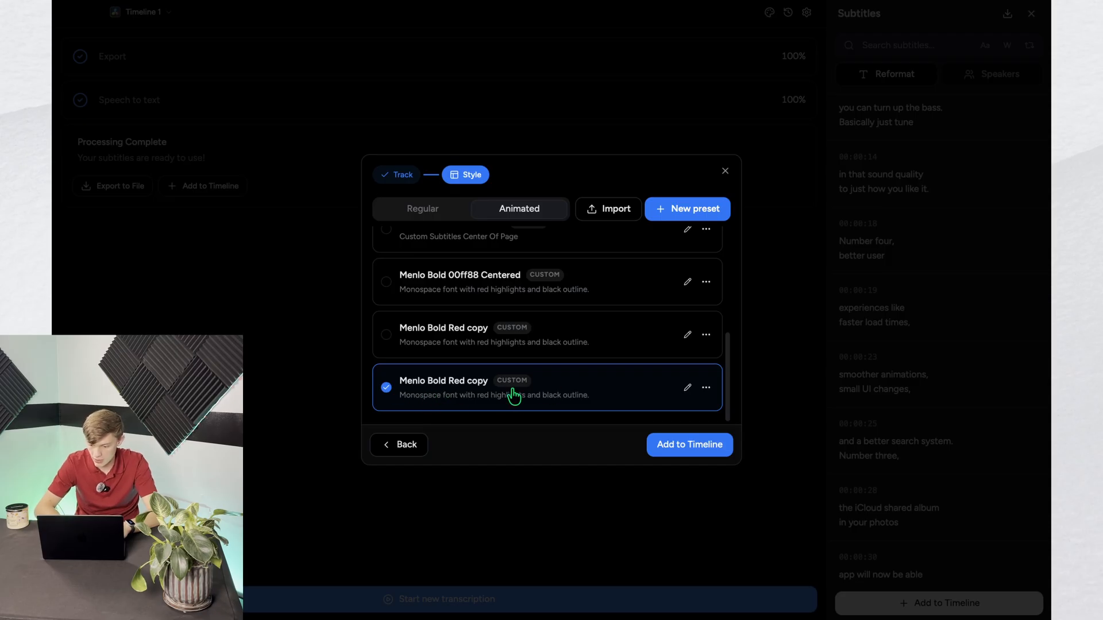
{"action": "left_click", "coordinate": [689, 388]}
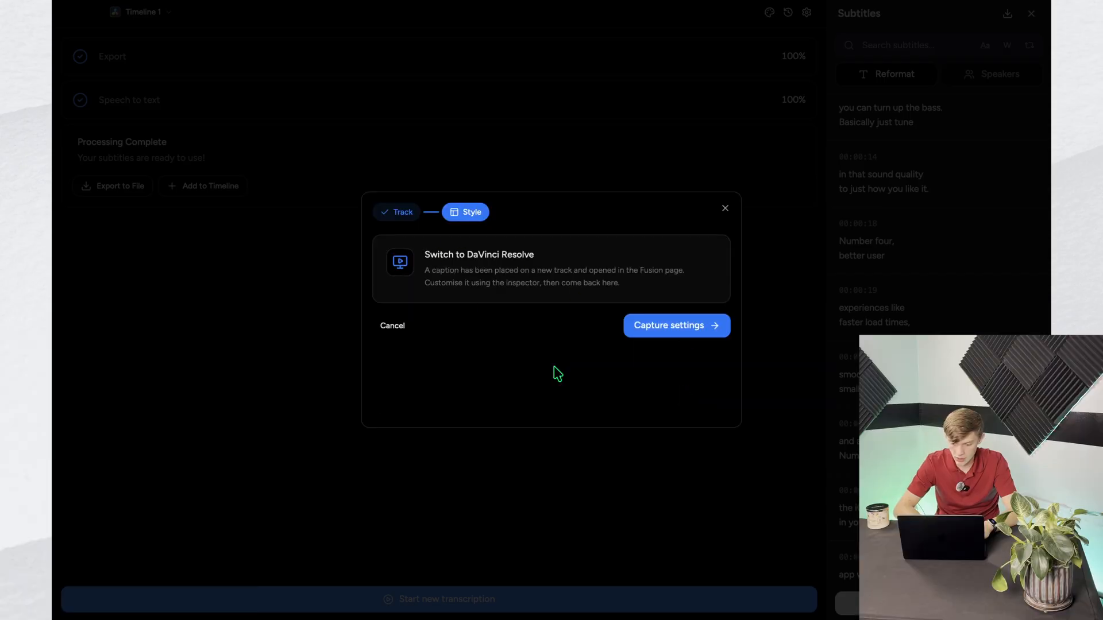
Step: Switch to DaVinci Resolve, open the example caption on Video 7 in Fusion and move its text up to about X 0.51, Y 0.40
{"action": "key", "text": "ctrl+Right"}
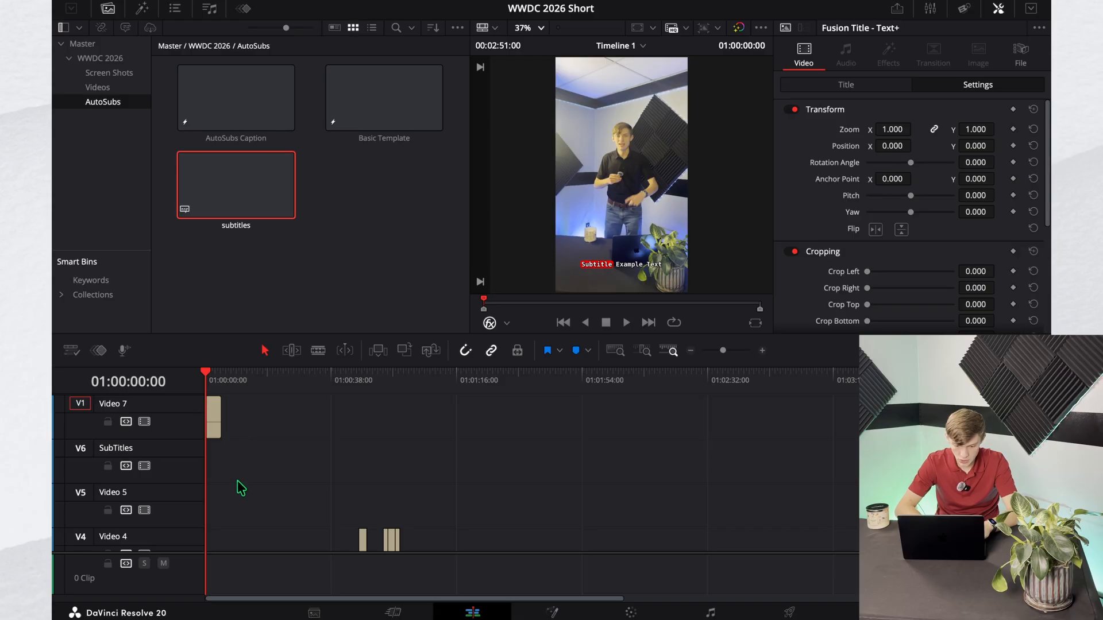
{"action": "left_click", "coordinate": [216, 415]}
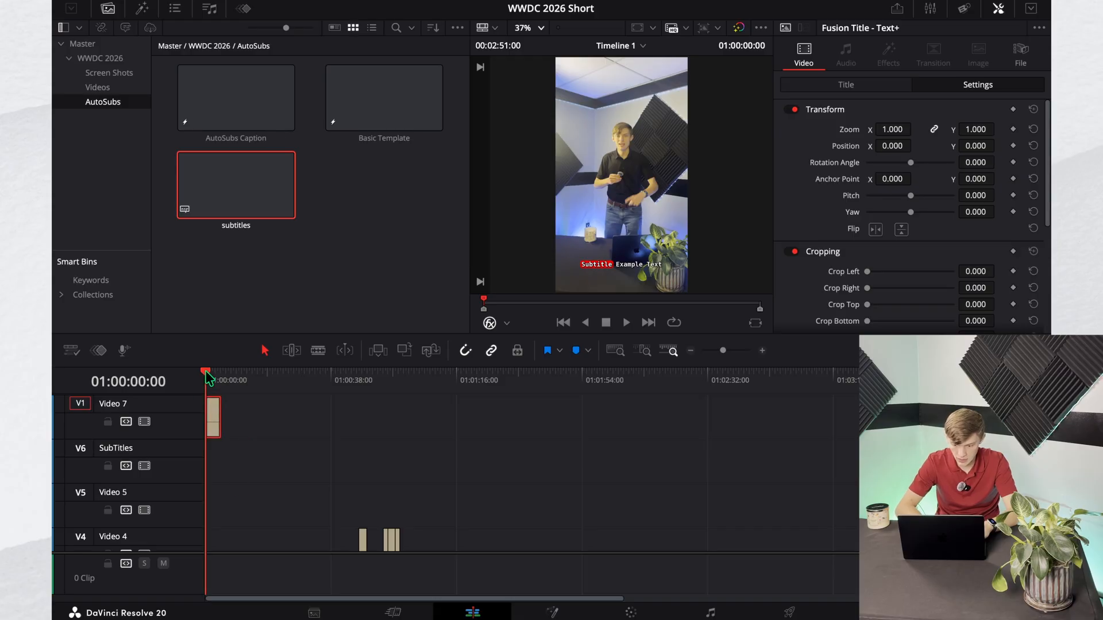
{"action": "key", "text": "Down"}
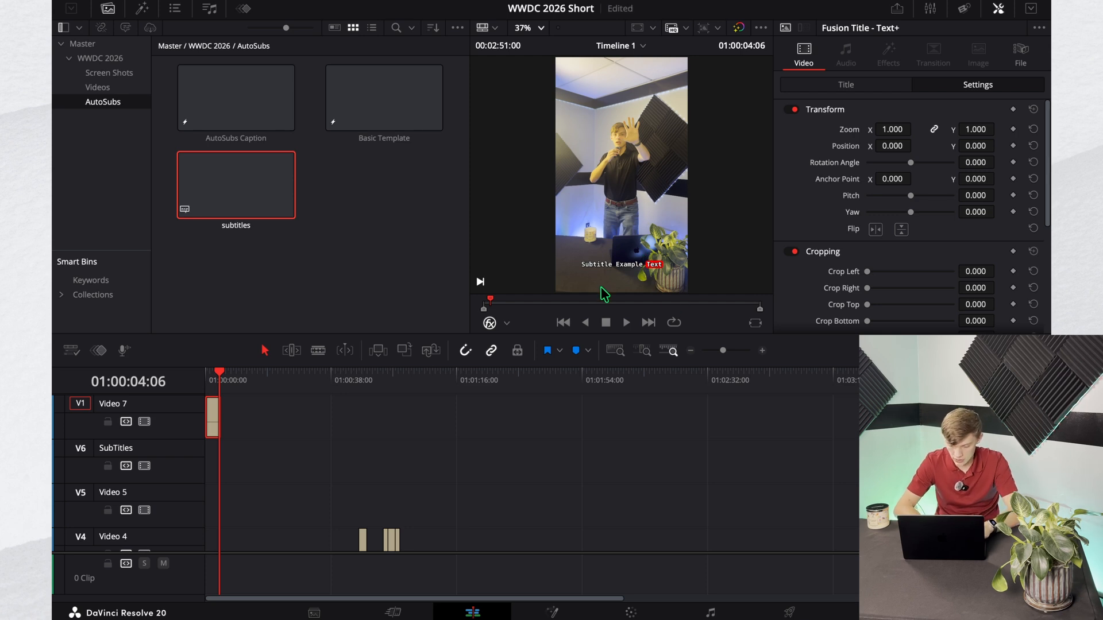
{"action": "left_click", "coordinate": [553, 613]}
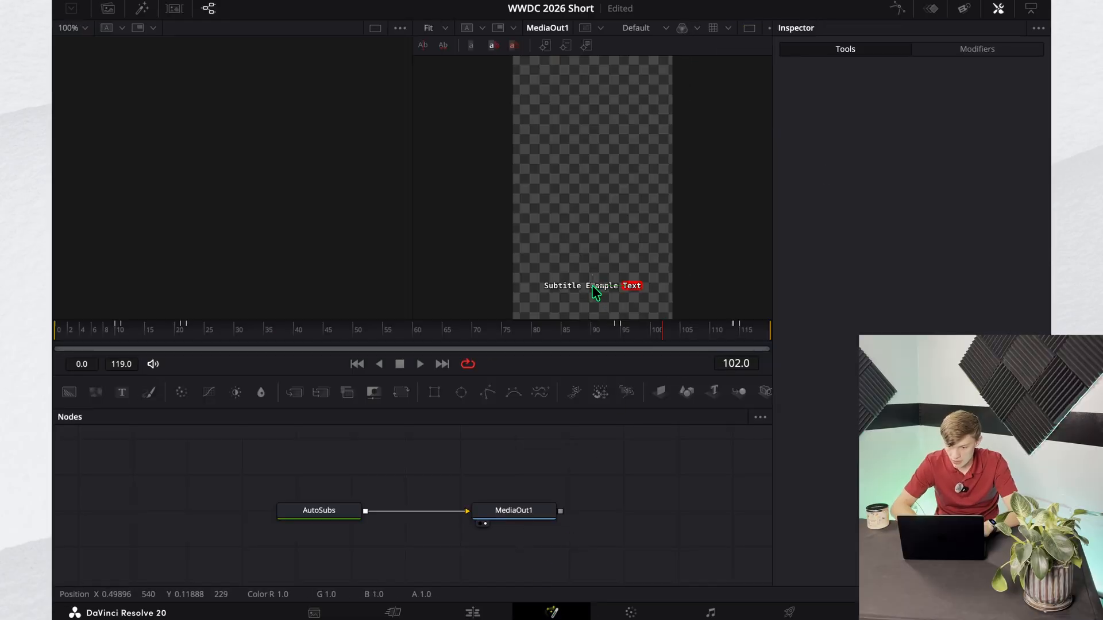
{"action": "left_click_drag", "start_coordinate": [592, 285], "coordinate": [594, 205]}
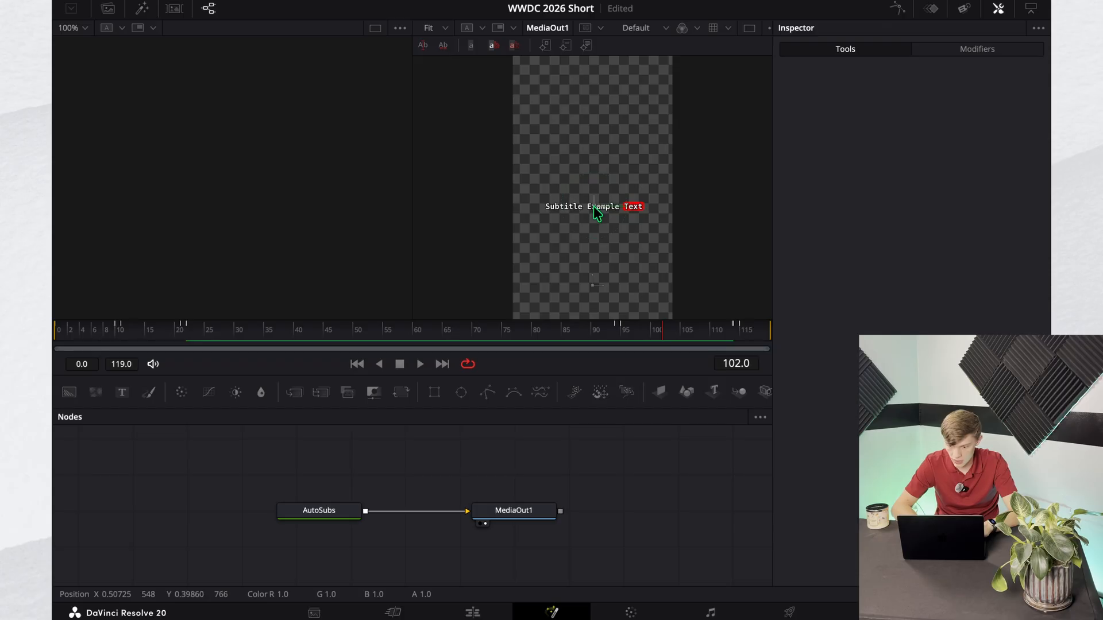
Step: Capture the repositioned caption's settings in AutoSubs and return to the Edit page in DaVinci Resolve
{"action": "key", "text": "ctrl+Left"}
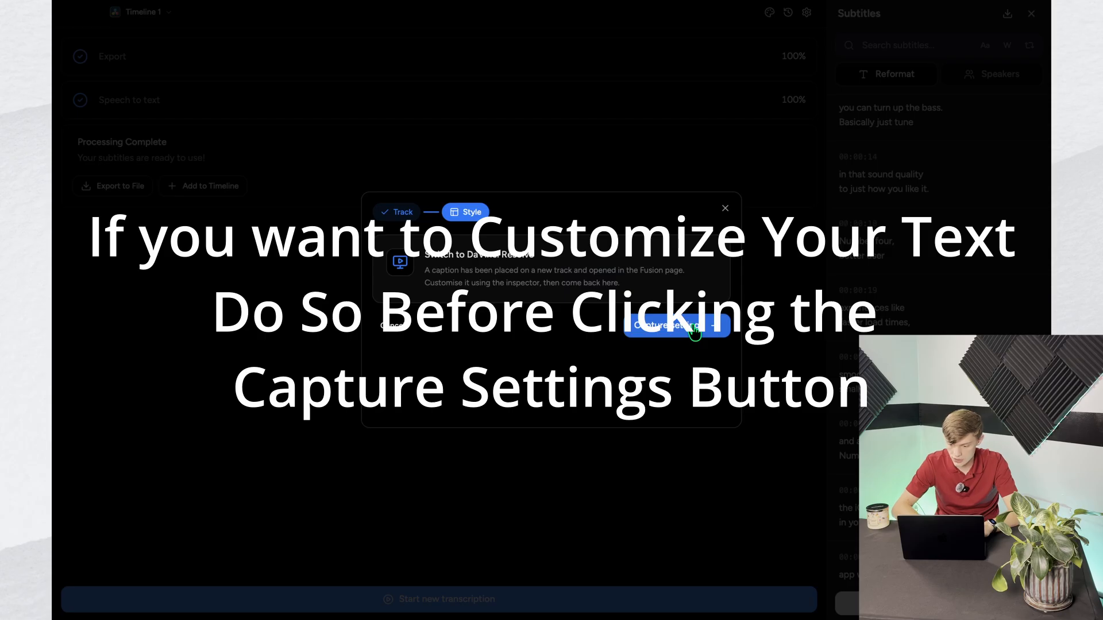
{"action": "left_click", "coordinate": [694, 331]}
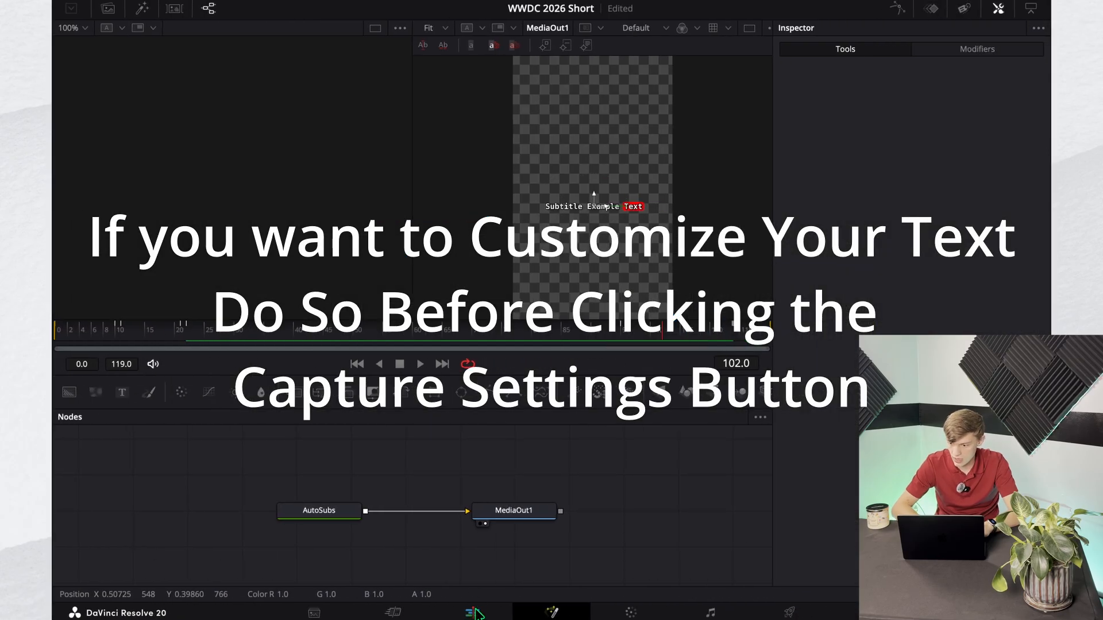
{"action": "left_click", "coordinate": [475, 613]}
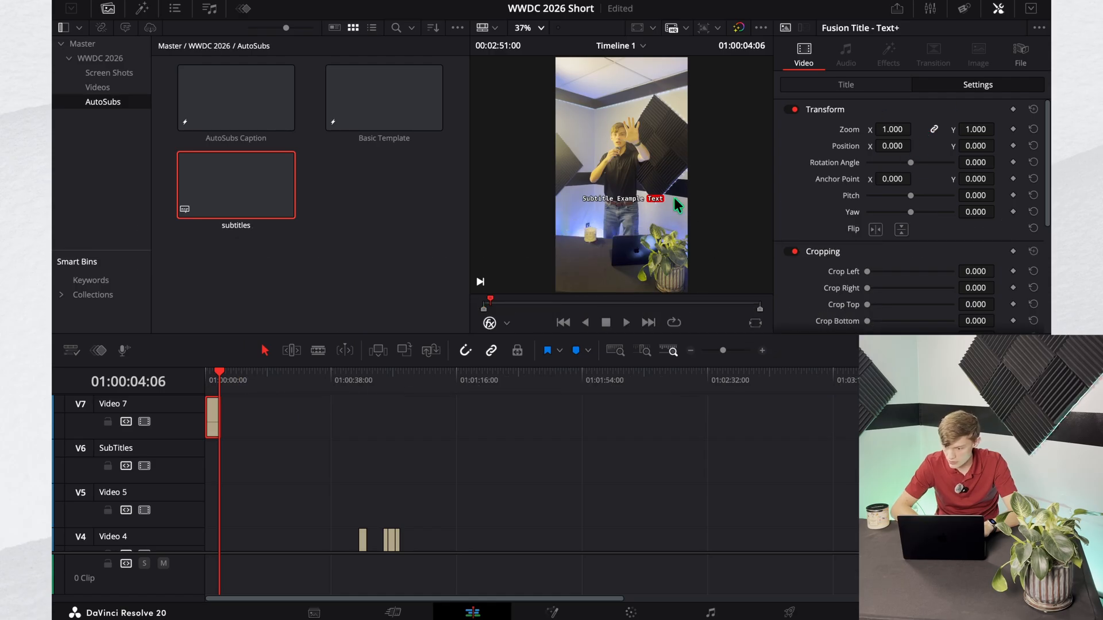
Step: Set the example caption's spoken-word highlight color to green 00FF00 and update the highlight color
{"action": "scroll", "coordinate": [923, 191], "scroll_direction": "down", "scroll_amount": 2}
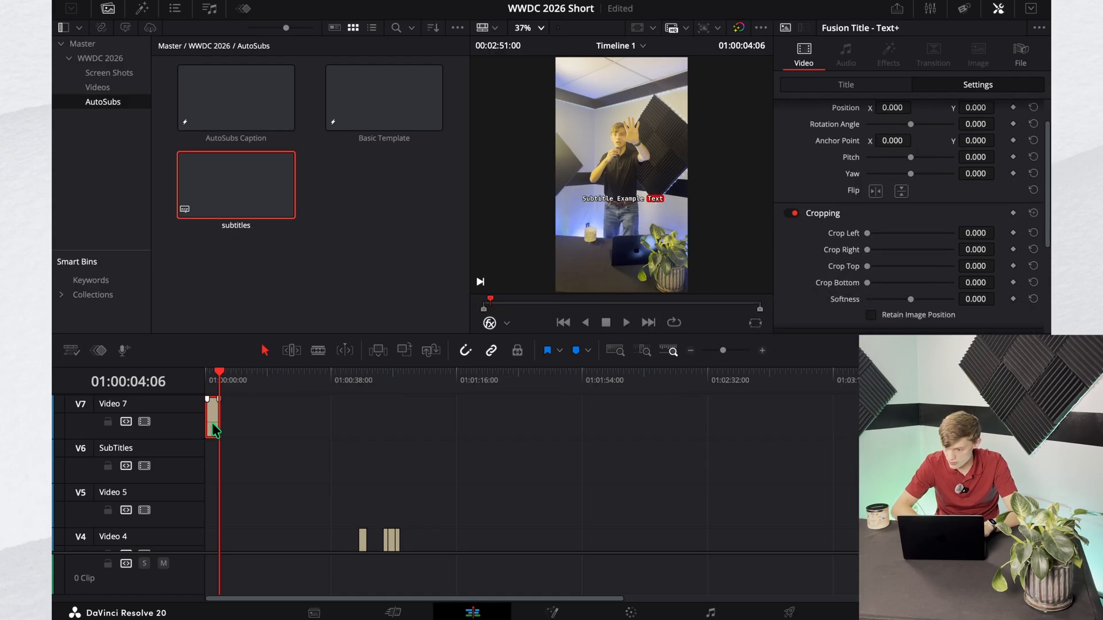
{"action": "scroll", "coordinate": [926, 118], "scroll_direction": "down", "scroll_amount": 6}
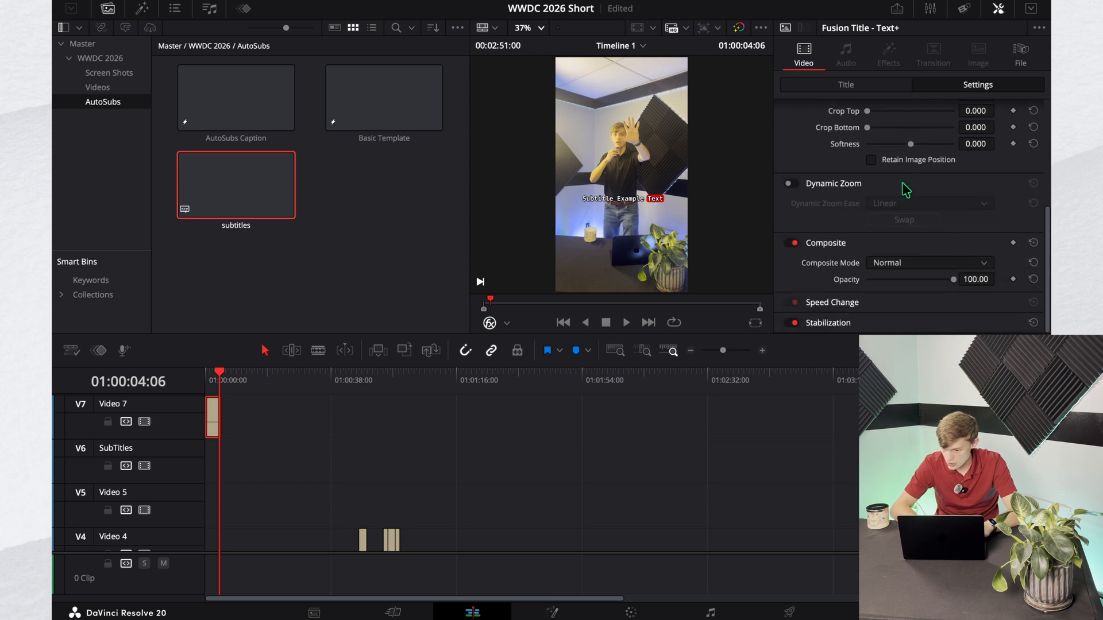
{"action": "scroll", "coordinate": [866, 324], "scroll_direction": "up", "scroll_amount": 7}
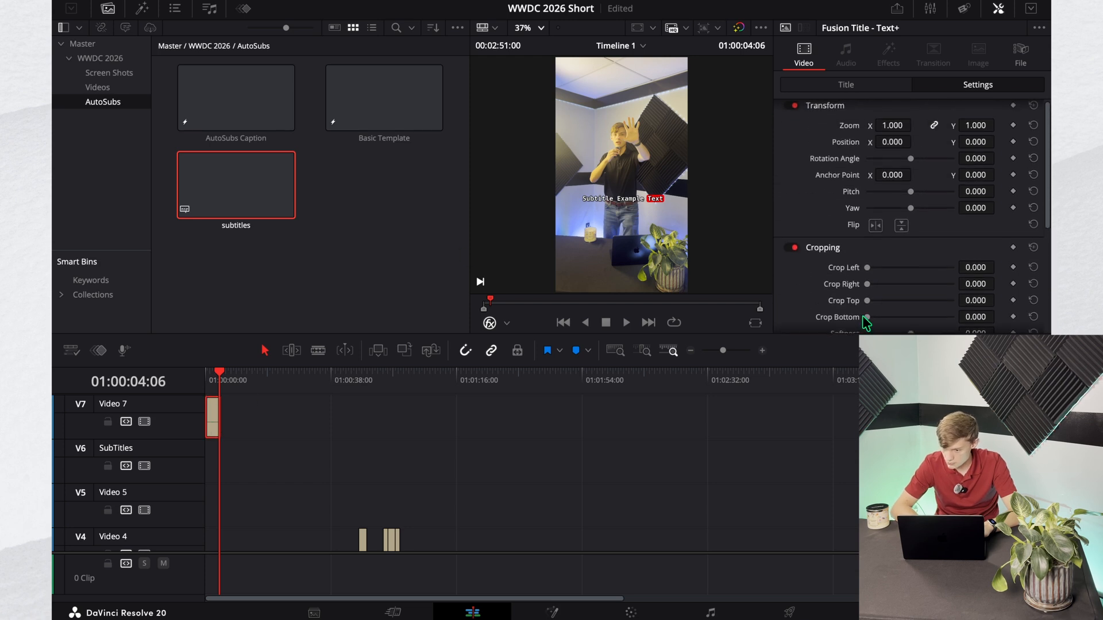
{"action": "left_click", "coordinate": [872, 86]}
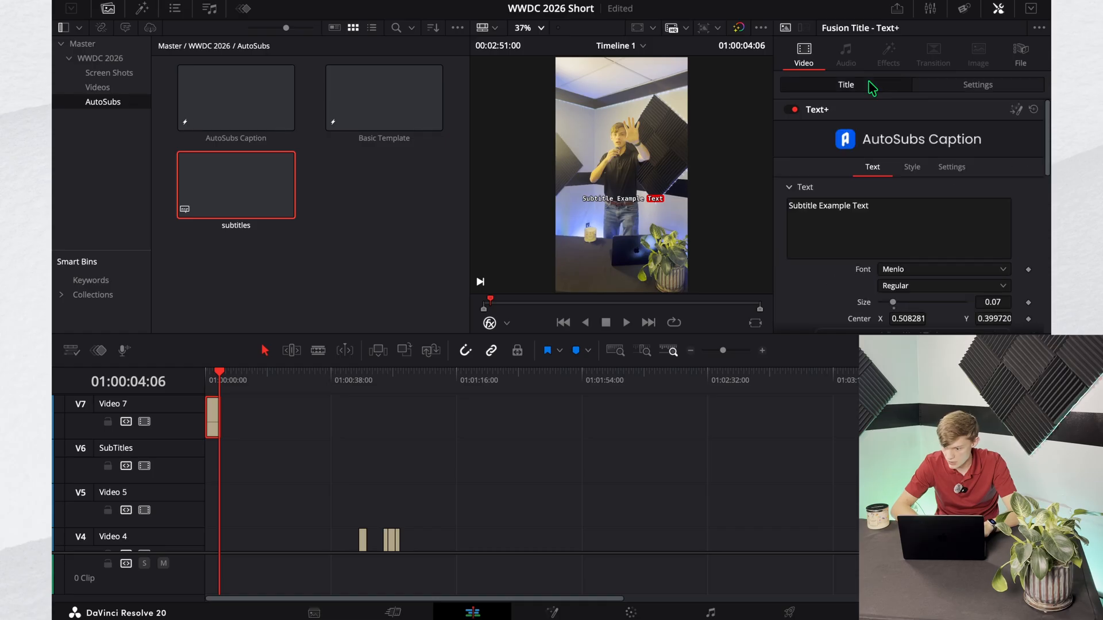
{"action": "left_click", "coordinate": [947, 89]}
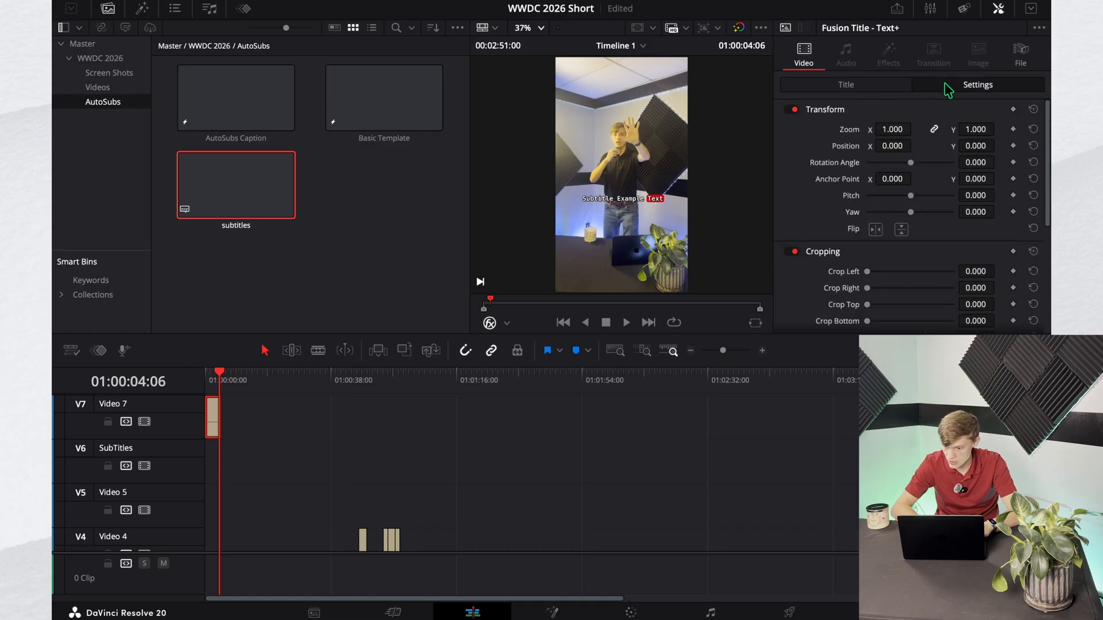
{"action": "left_click", "coordinate": [889, 89]}
{"action": "scroll", "coordinate": [872, 235], "scroll_direction": "down", "scroll_amount": 10}
{"action": "left_click", "coordinate": [926, 228]}
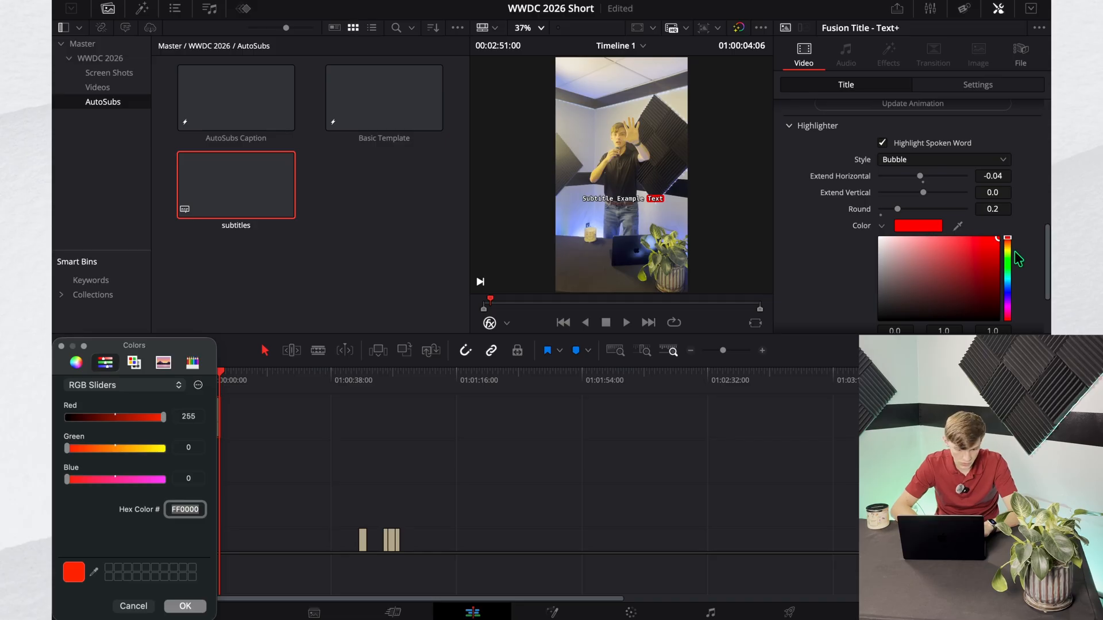
{"action": "mouse_move", "coordinate": [122, 421]}
{"action": "left_mouse_down"}
{"action": "mouse_move", "coordinate": [60, 419]}
{"action": "mouse_move", "coordinate": [189, 453]}
{"action": "left_mouse_up"}
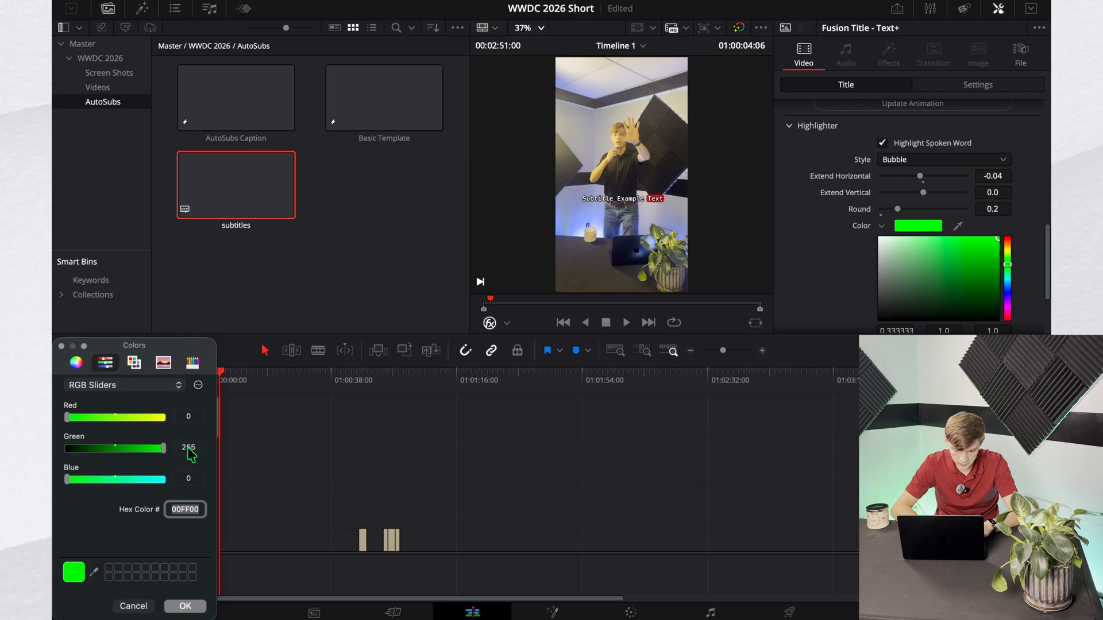
{"action": "left_click", "coordinate": [185, 607]}
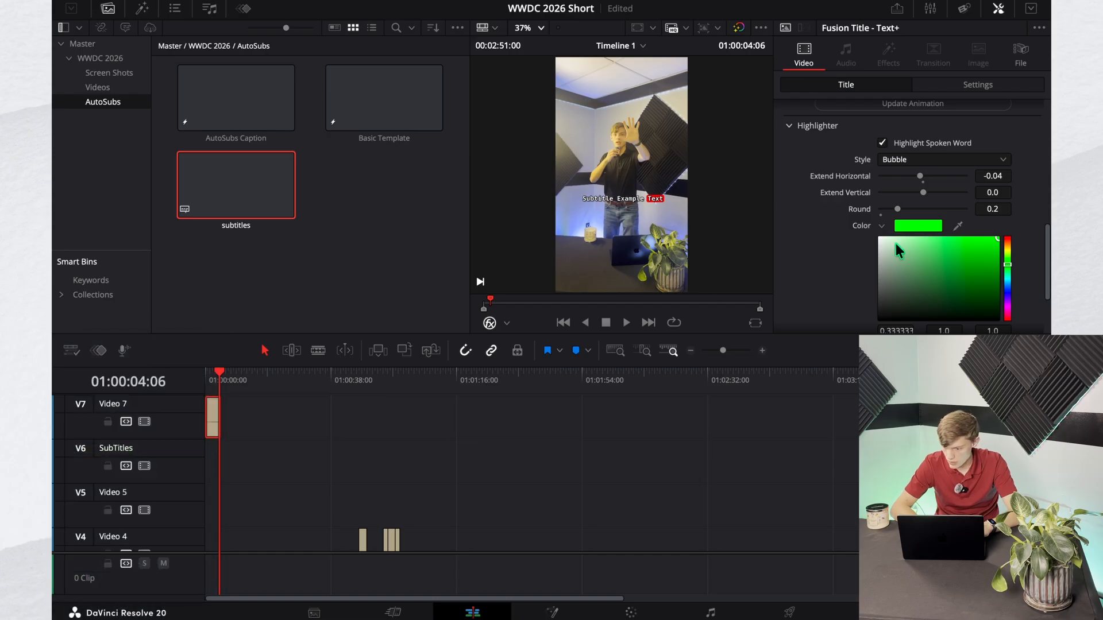
{"action": "scroll", "coordinate": [899, 250], "scroll_direction": "down", "scroll_amount": 5}
{"action": "left_click", "coordinate": [913, 317]}
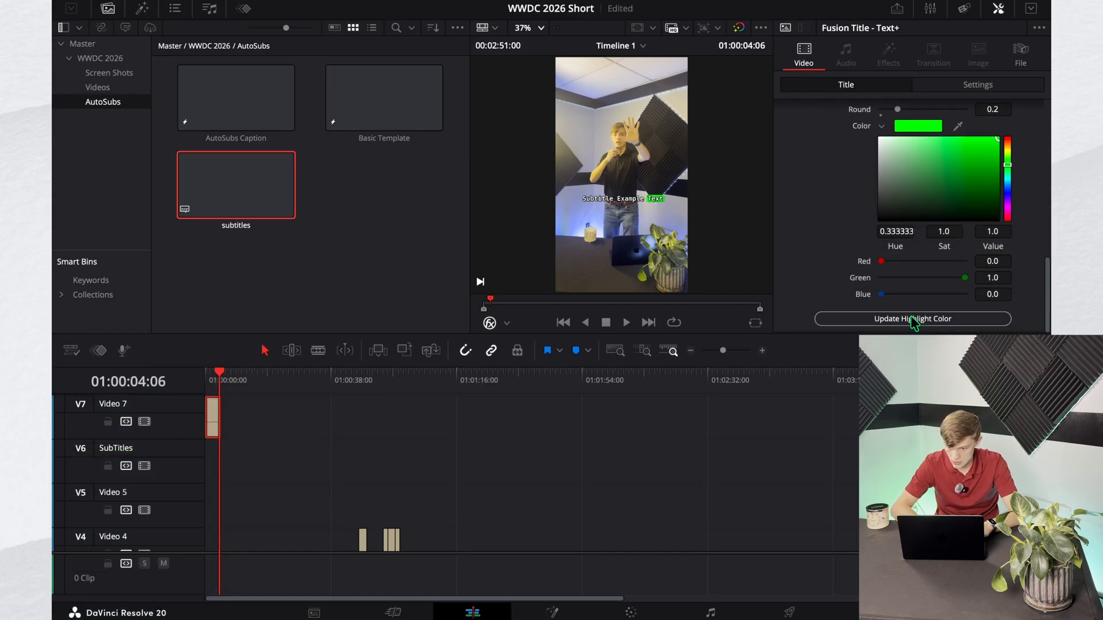
Step: Play back the example caption near the start of the timeline to check its green word highlight
{"action": "left_click_drag", "start_coordinate": [227, 384], "coordinate": [210, 379]}
{"action": "key", "text": "space"}
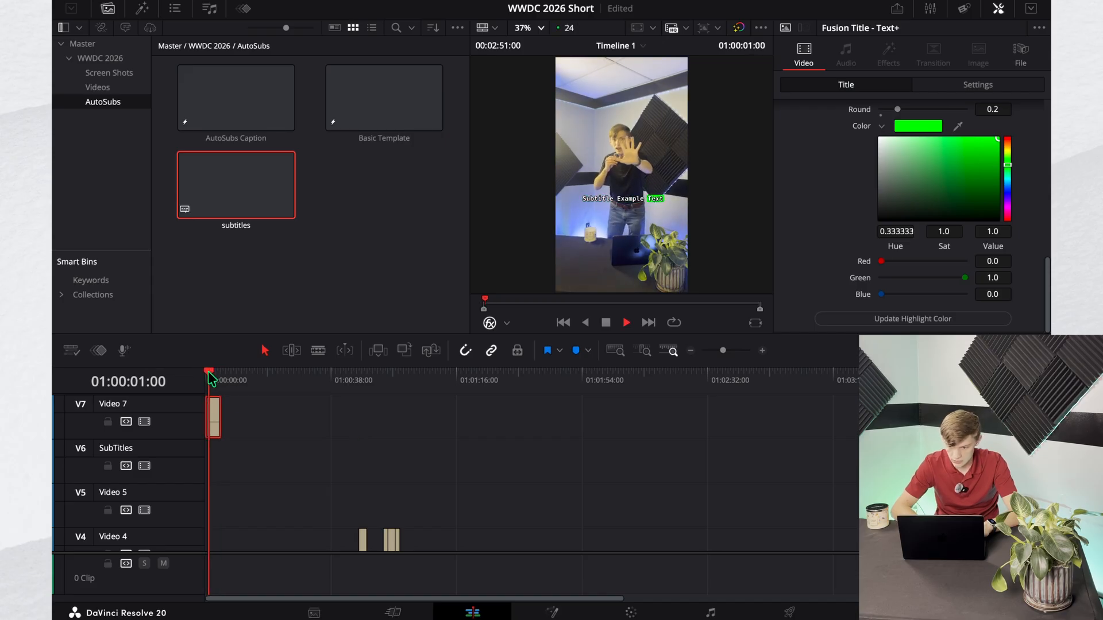
{"action": "key", "text": "space"}
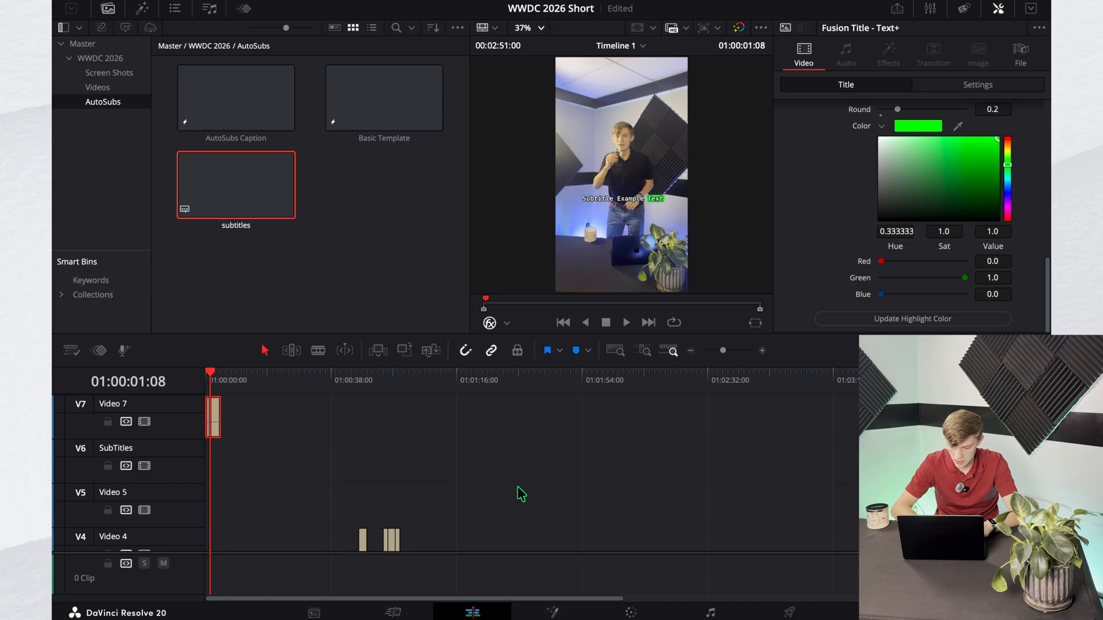
Step: Open the example caption in Fusion, switch to AutoSubs and capture its customized settings
{"action": "left_click", "coordinate": [555, 613]}
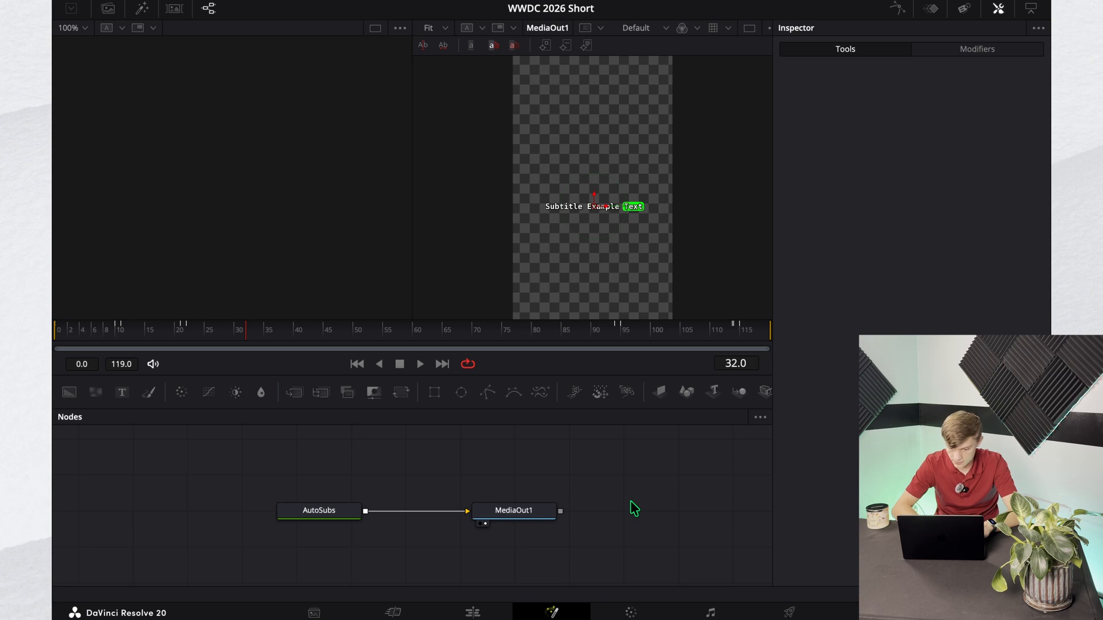
{"action": "key", "text": "ctrl+Left"}
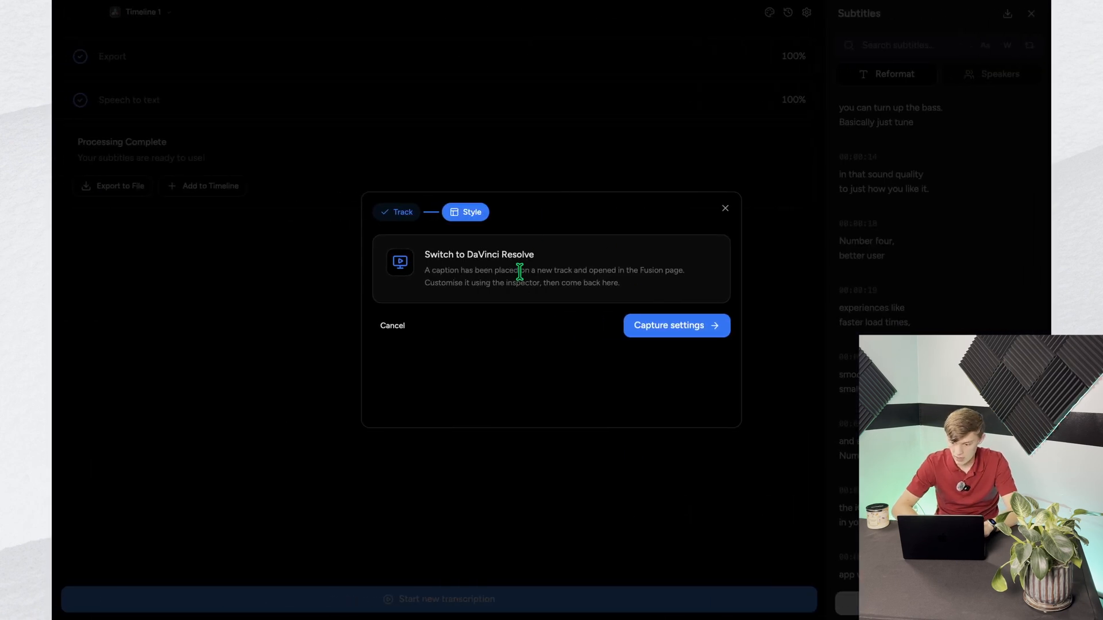
{"action": "left_click", "coordinate": [714, 325]}
Step: Name the captured preset Menlo Bold Neon Green Centered, keep its description and save it
{"action": "key", "text": "BackSpace"}
{"action": "key", "text": "BackSpace"}
{"action": "key", "text": "BackSpace"}
{"action": "key", "text": "BackSpace"}
{"action": "key", "text": "BackSpace"}
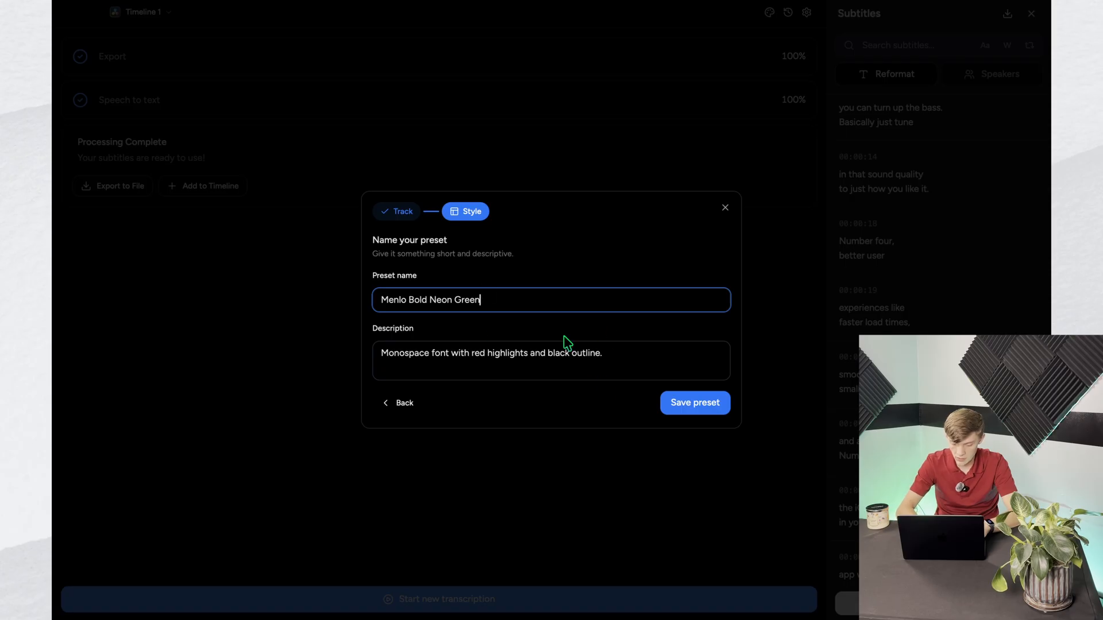
{"action": "type", "text": "tered"}
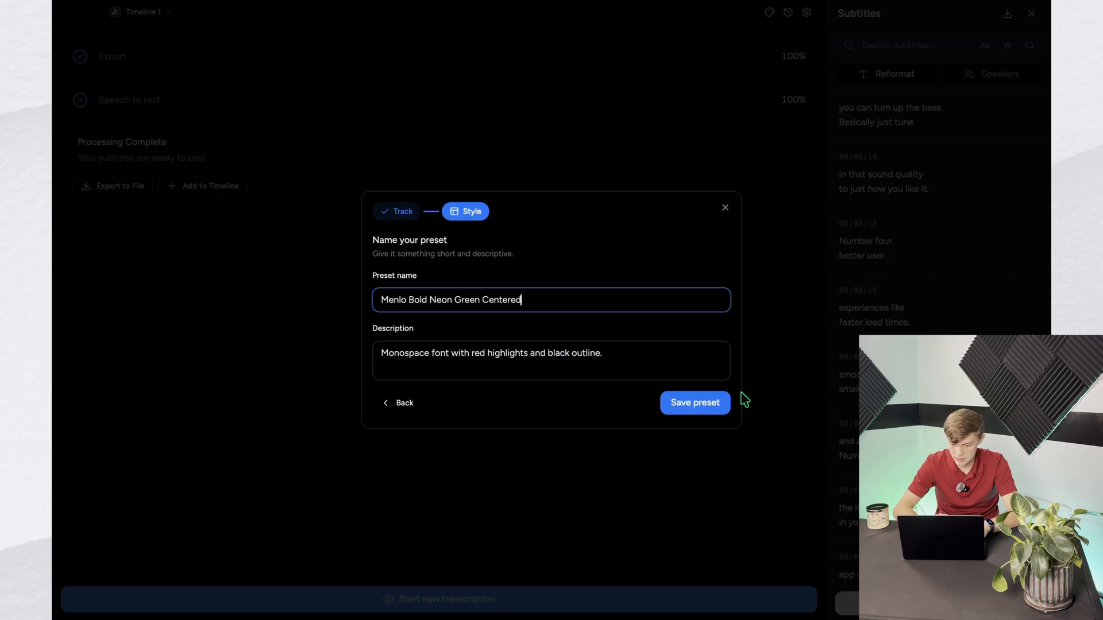
{"action": "left_click", "coordinate": [709, 408]}
Step: Add the captions to the timeline with the Menlo Bold Neon Green Centered preset and review them around 01:00:51:01 in DaVinci Resolve
{"action": "scroll", "coordinate": [655, 371], "scroll_direction": "down", "scroll_amount": 10}
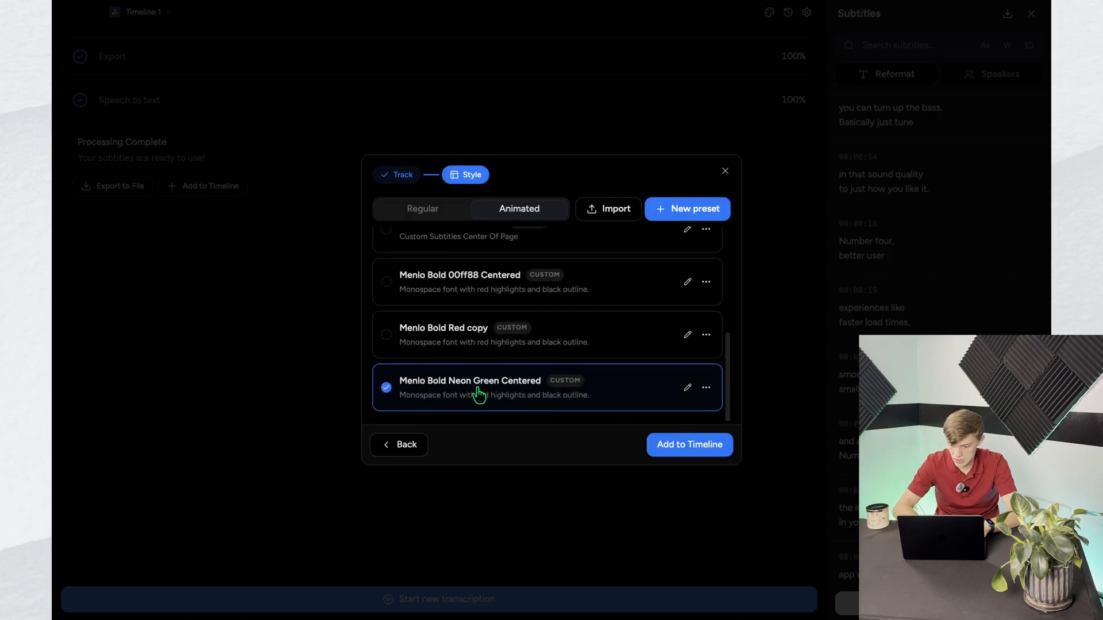
{"action": "left_click", "coordinate": [690, 445]}
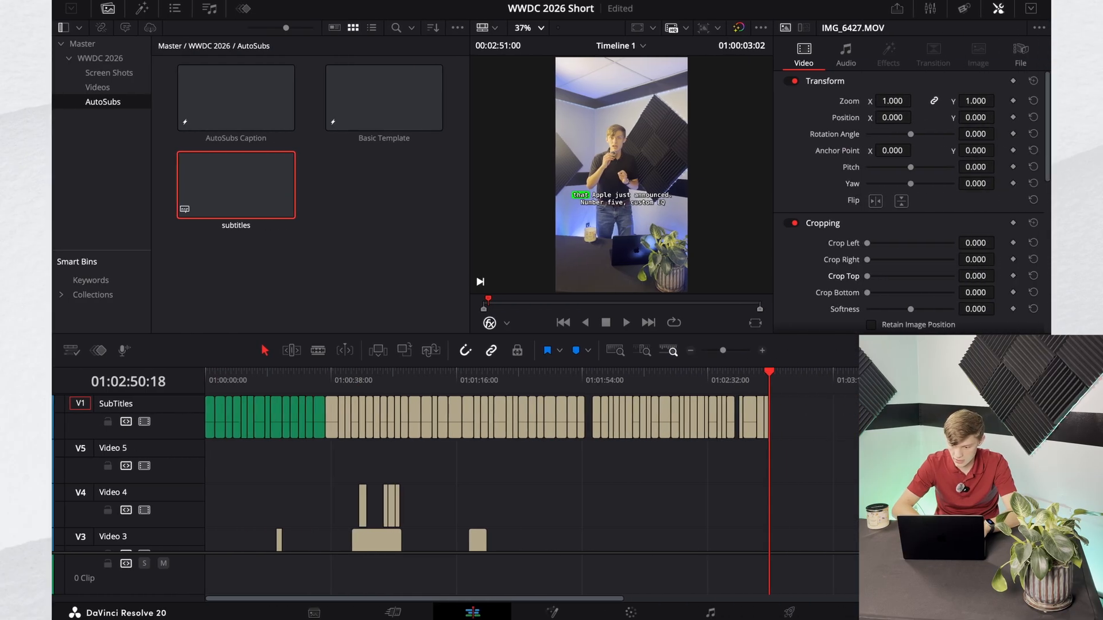
{"action": "left_click_drag", "start_coordinate": [774, 380], "coordinate": [367, 384]}
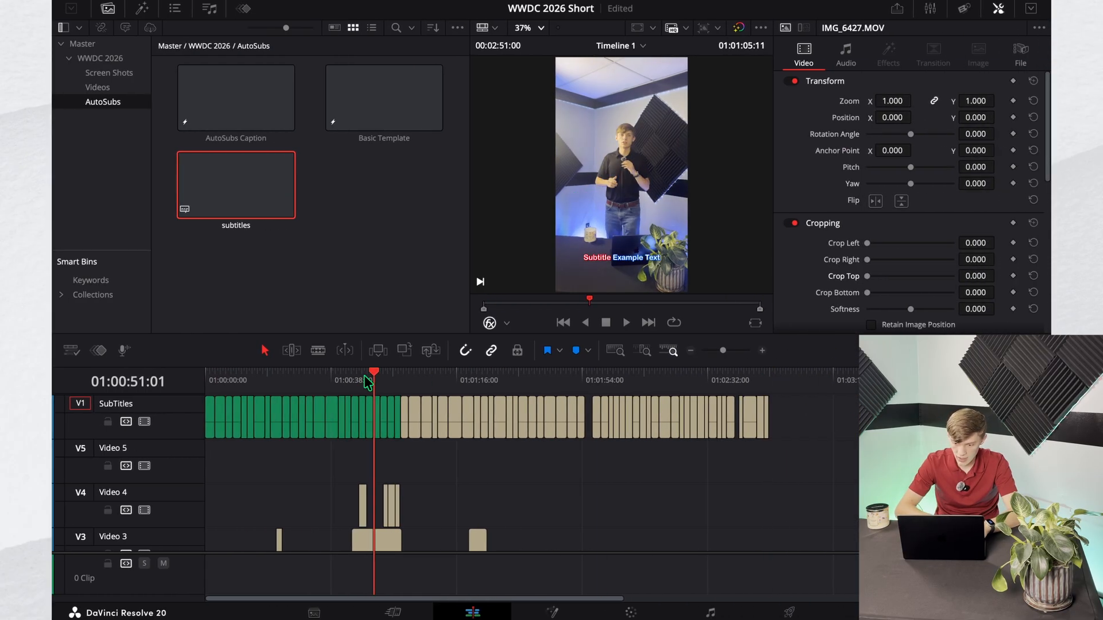
Step: Mark the timeline's in point at 01:00:00:00 and its out point at the end of the last clip
{"action": "key", "text": "Home"}
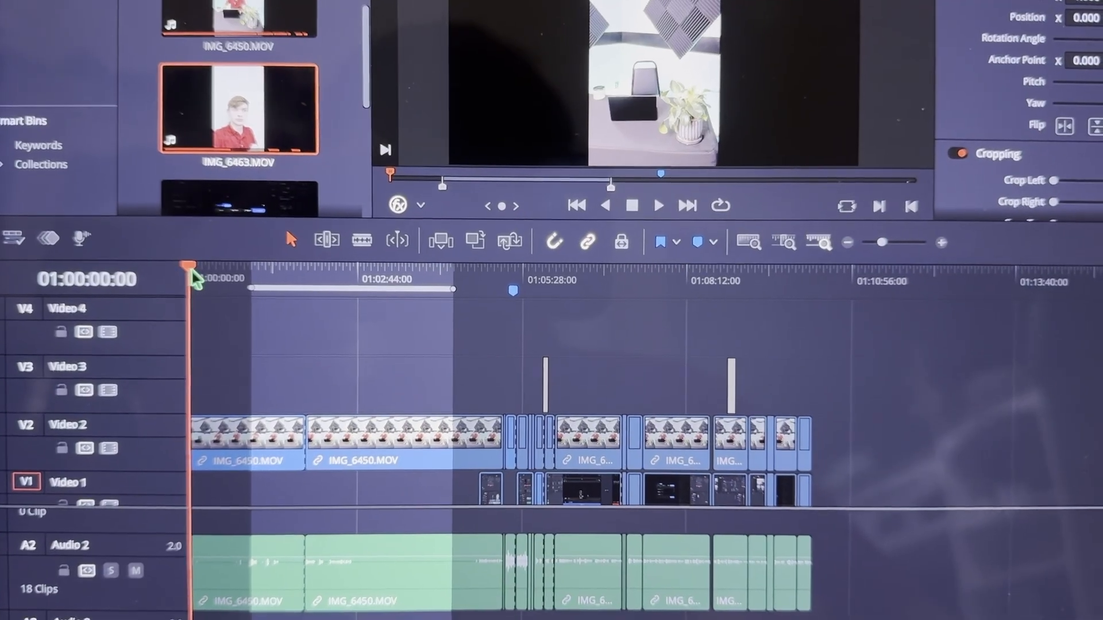
{"action": "left_click_drag", "start_coordinate": [193, 271], "coordinate": [109, 292]}
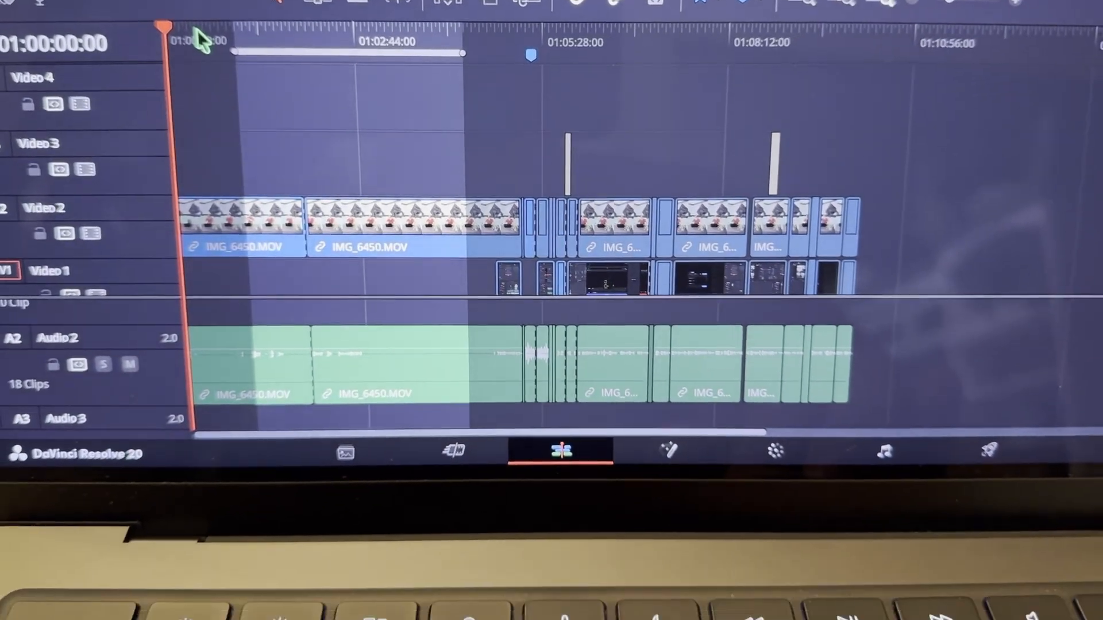
{"action": "key", "text": "i"}
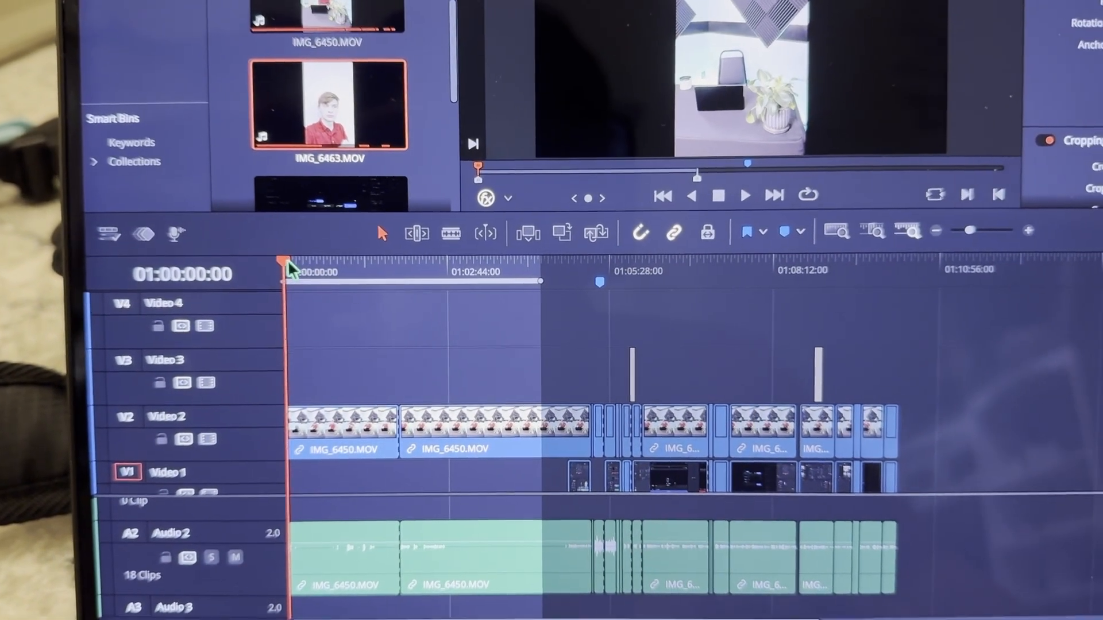
{"action": "left_click_drag", "start_coordinate": [303, 199], "coordinate": [647, 217]}
{"action": "left_click_drag", "start_coordinate": [592, 264], "coordinate": [860, 280]}
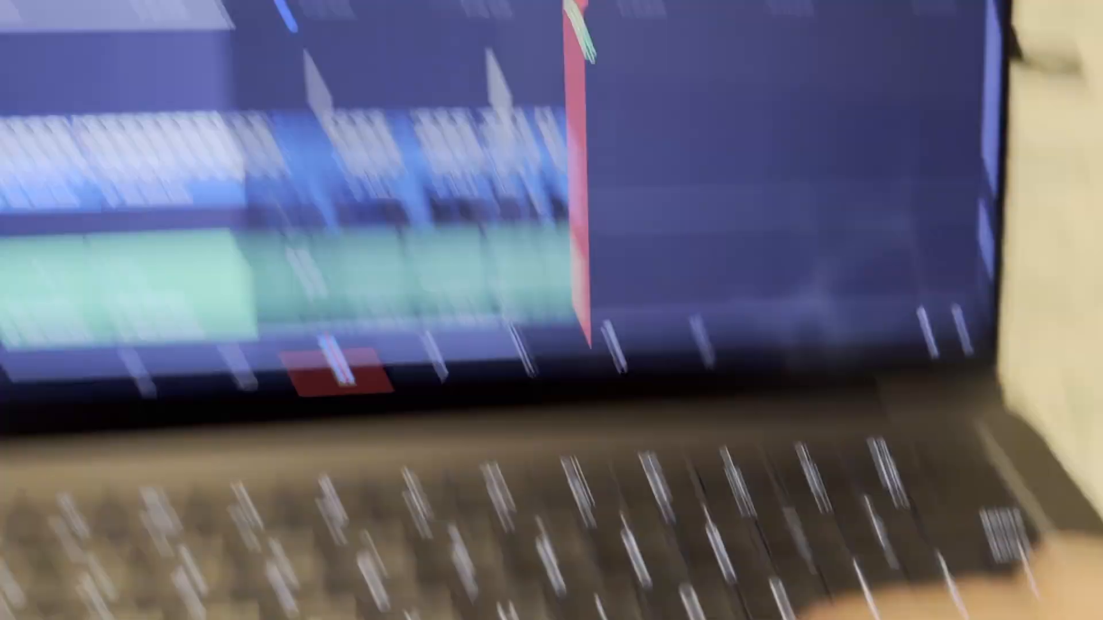
{"action": "key", "text": "o"}
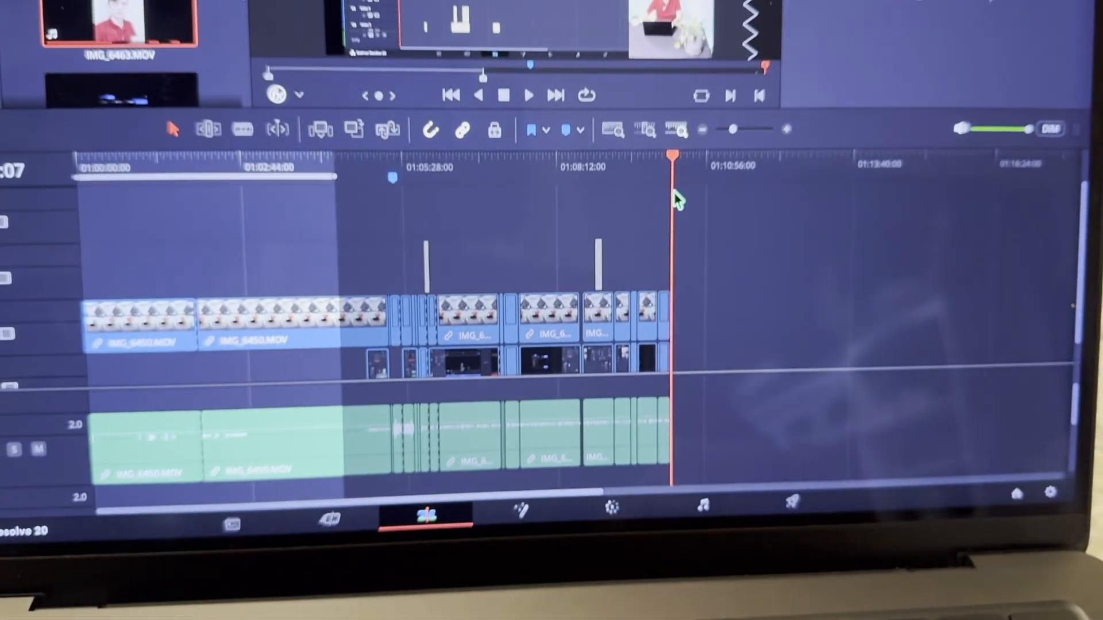